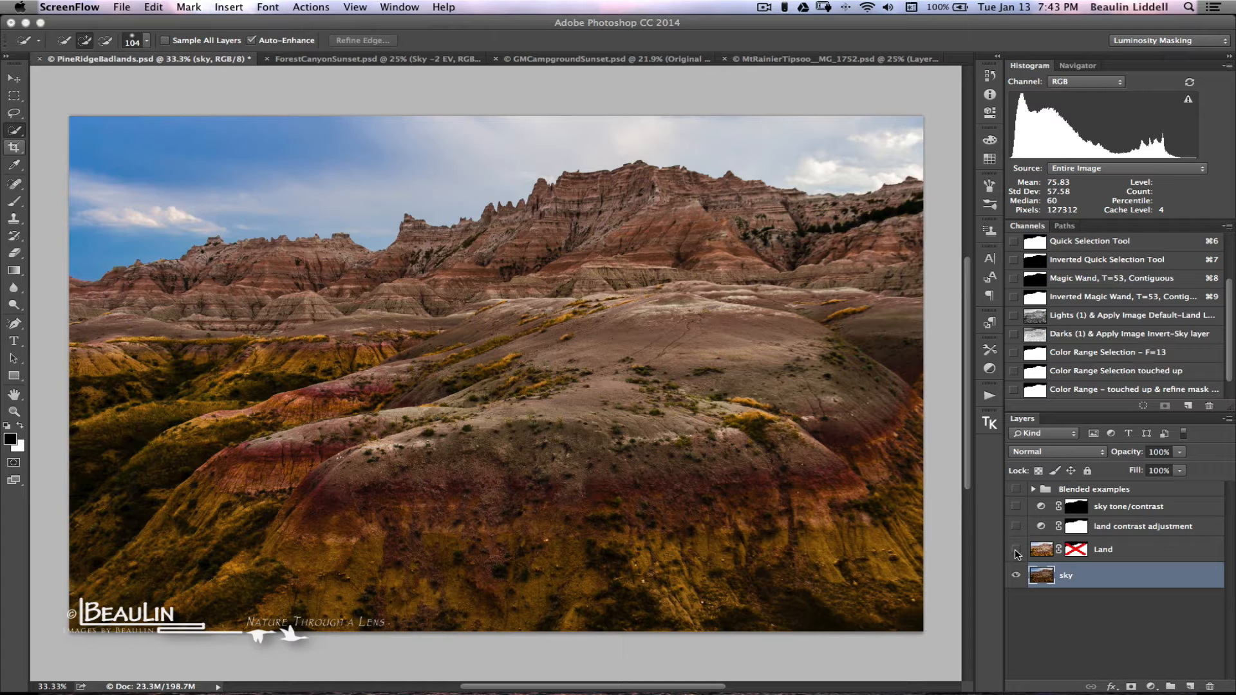
- Show the Land layer briefly to compare its brighter exposure with the sky layer, keeping the Quick Selection tool active
{"action": "left_click", "coordinate": [1016, 550]}
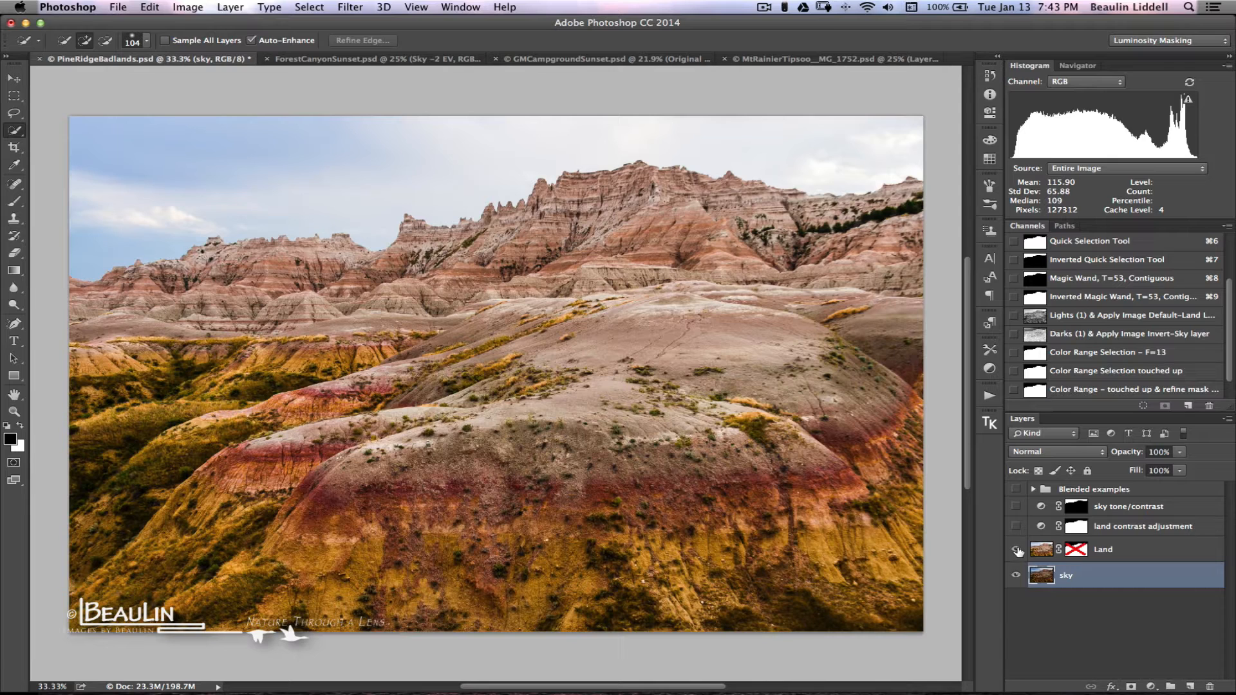
{"action": "left_click", "coordinate": [1015, 550]}
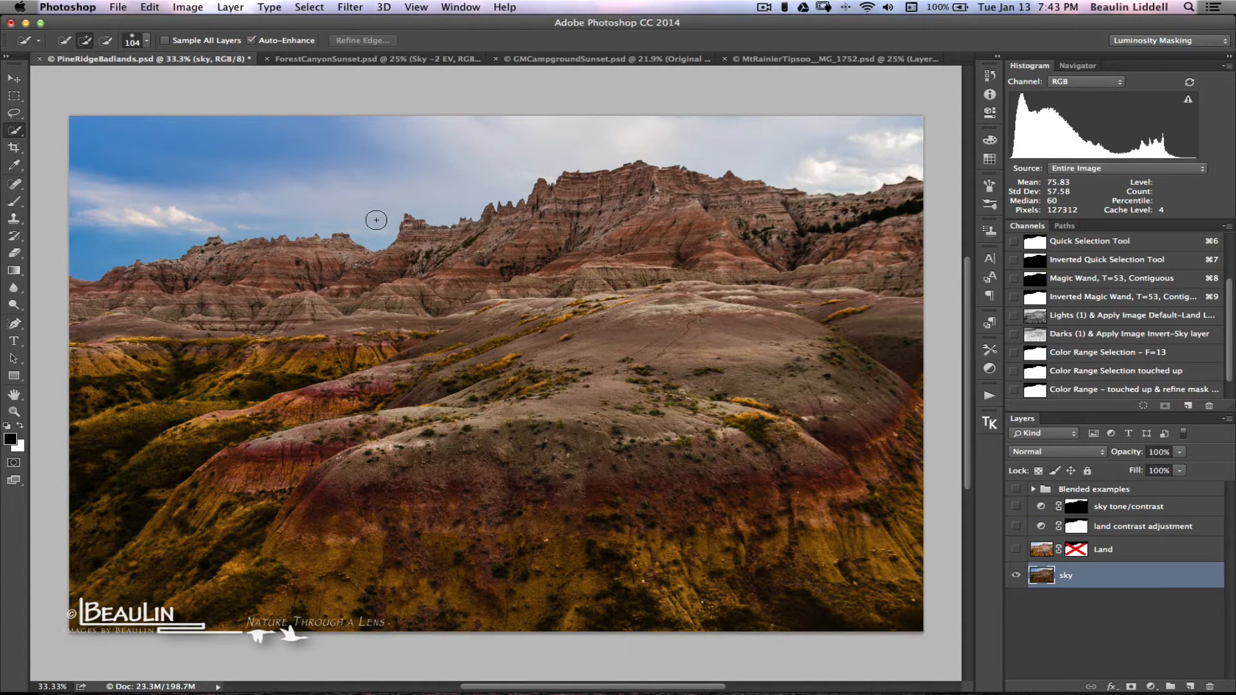
{"action": "key", "text": "h"}
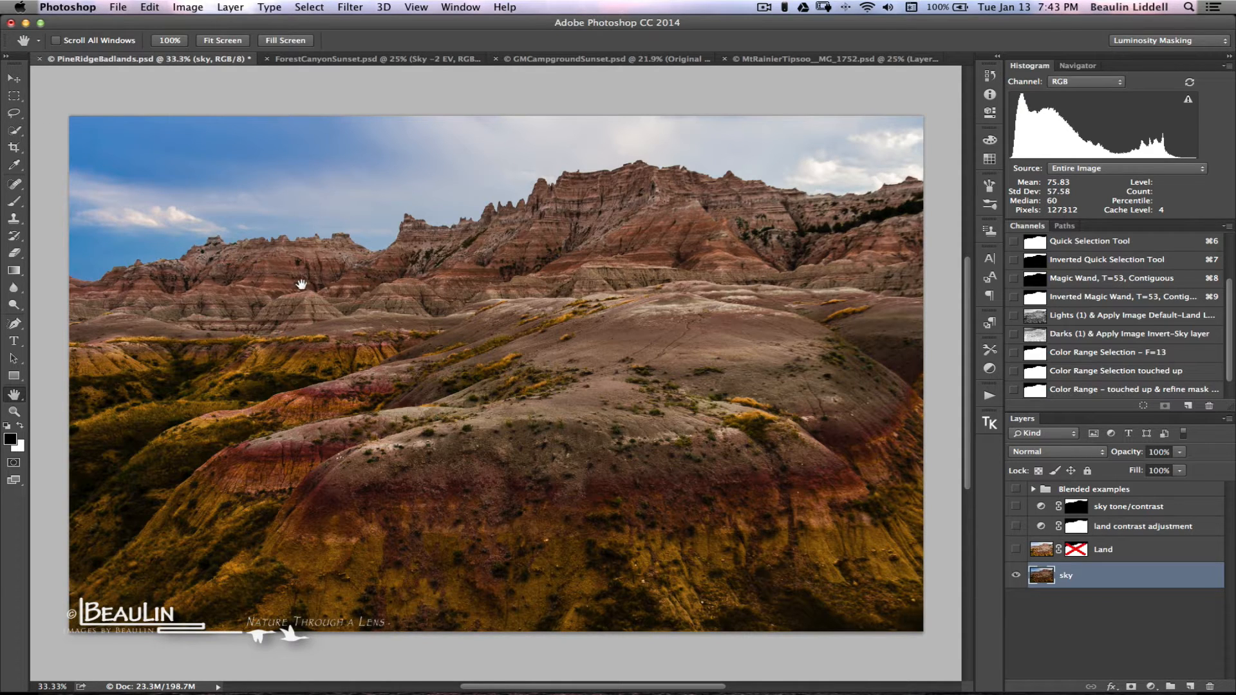
{"action": "key", "text": "w"}
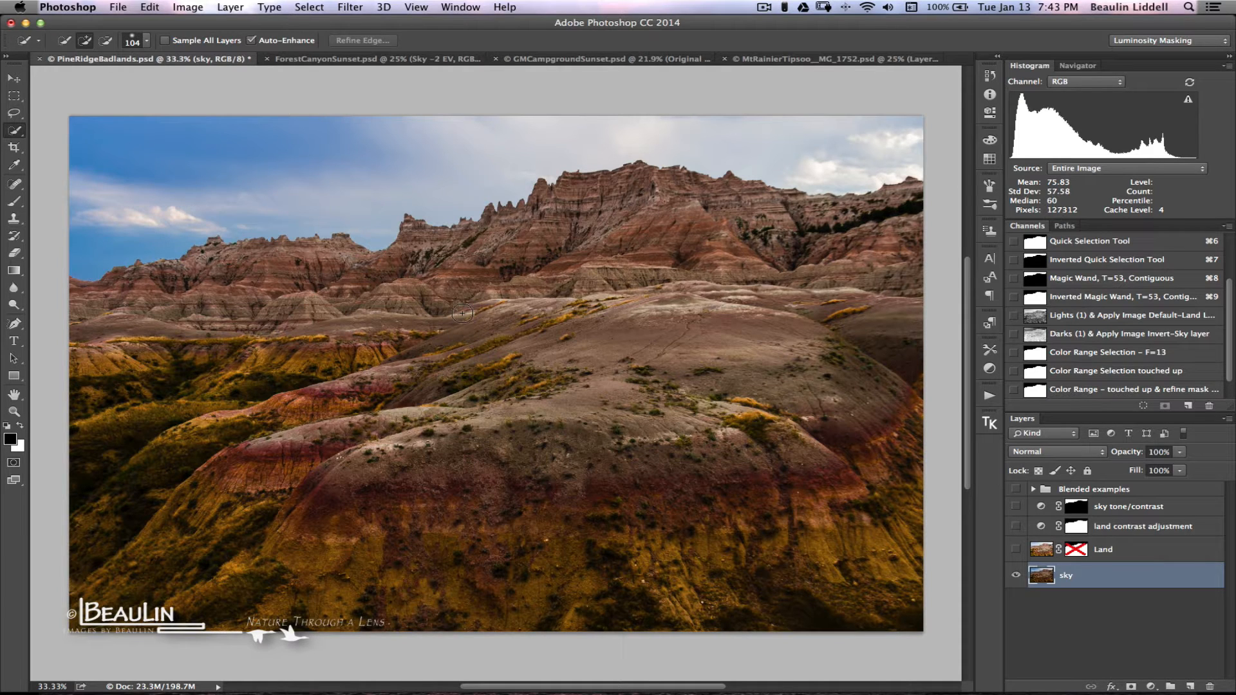
- Examine the tree silhouettes against the sky in GMCampgroundSunset.psd at 100% and at full view
{"action": "left_click", "coordinate": [605, 59]}
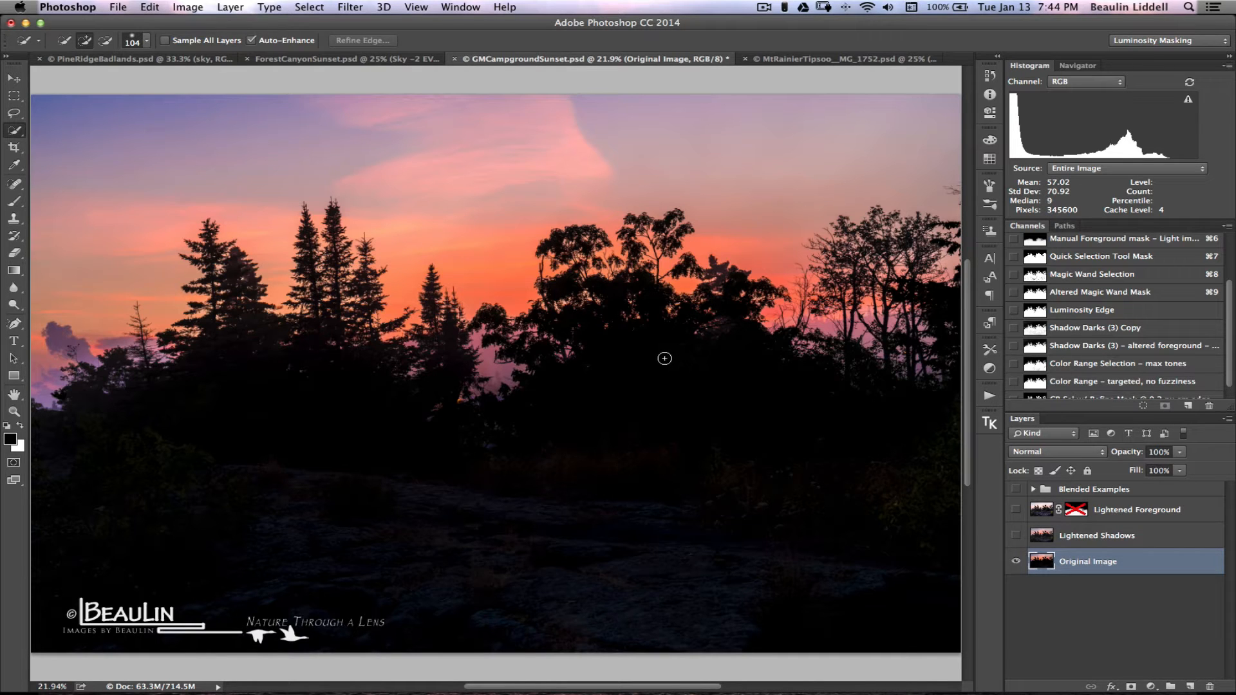
{"action": "key", "text": "super+1"}
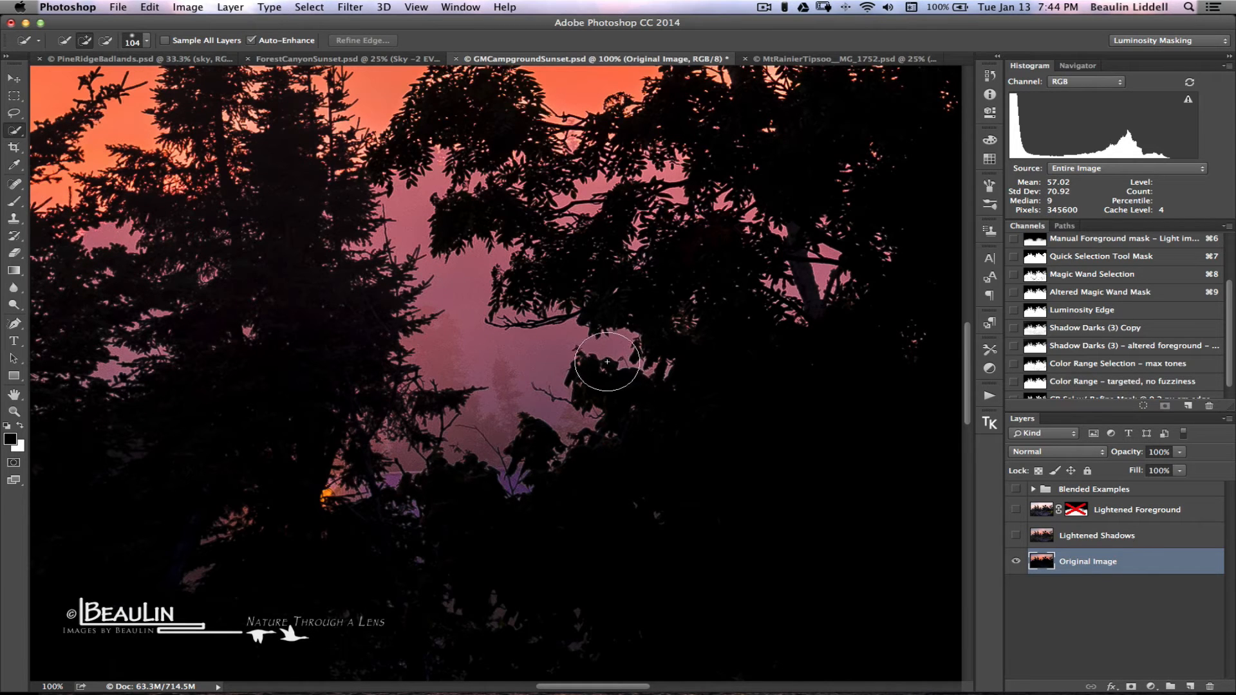
{"action": "key", "text": "super+0"}
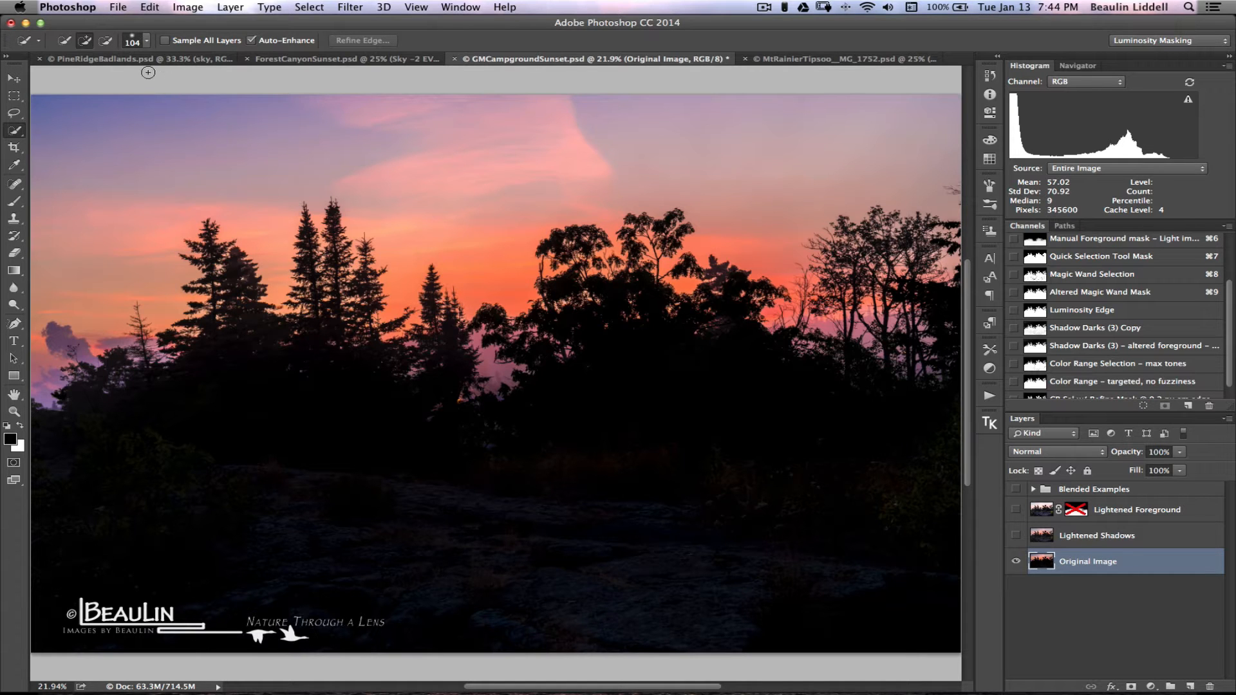
- In PineRidgeBadlands.psd, select the whole sky above the ridge with the Quick Selection tool in add mode
{"action": "left_click", "coordinate": [117, 60]}
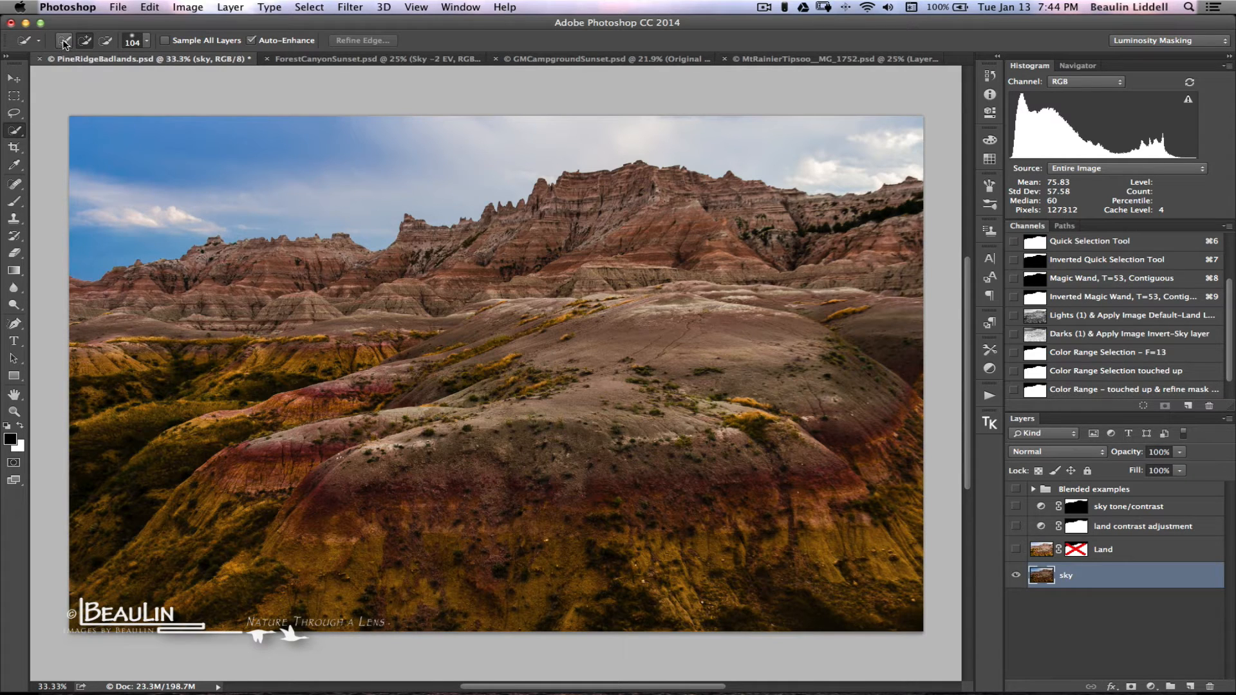
{"action": "left_click", "coordinate": [84, 42]}
{"action": "mouse_move", "coordinate": [82, 263]}
{"action": "left_mouse_down"}
{"action": "mouse_move", "coordinate": [192, 225]}
{"action": "mouse_move", "coordinate": [287, 219]}
{"action": "mouse_move", "coordinate": [307, 195]}
{"action": "left_mouse_up"}
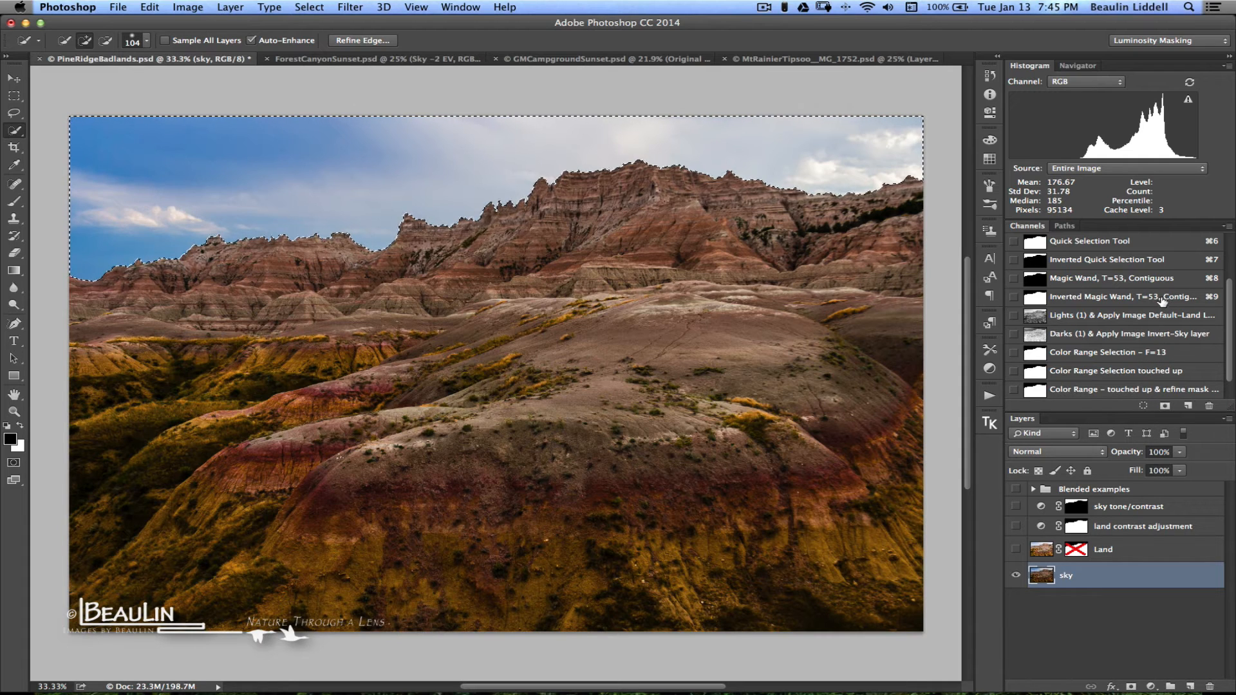
- Display the saved Inverted Quick Selection Tool channel and drop the active sky selection
{"action": "left_click", "coordinate": [1229, 262]}
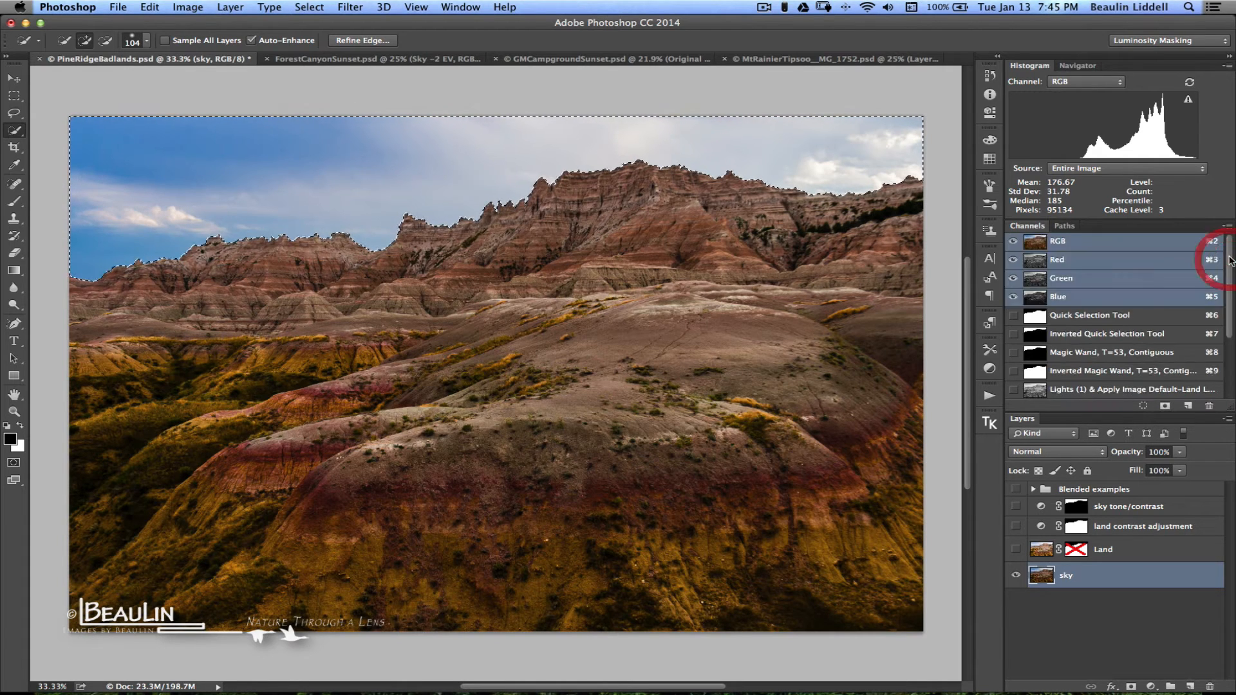
{"action": "left_click", "coordinate": [1090, 333]}
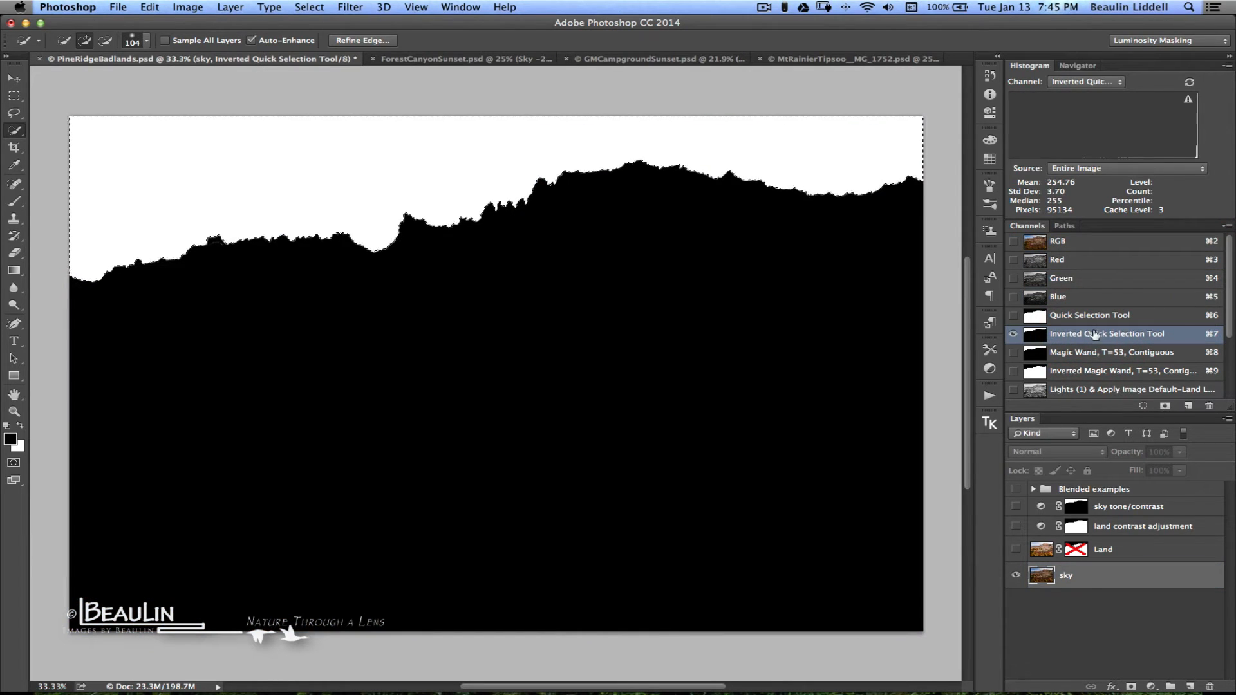
{"action": "key", "text": "super+d"}
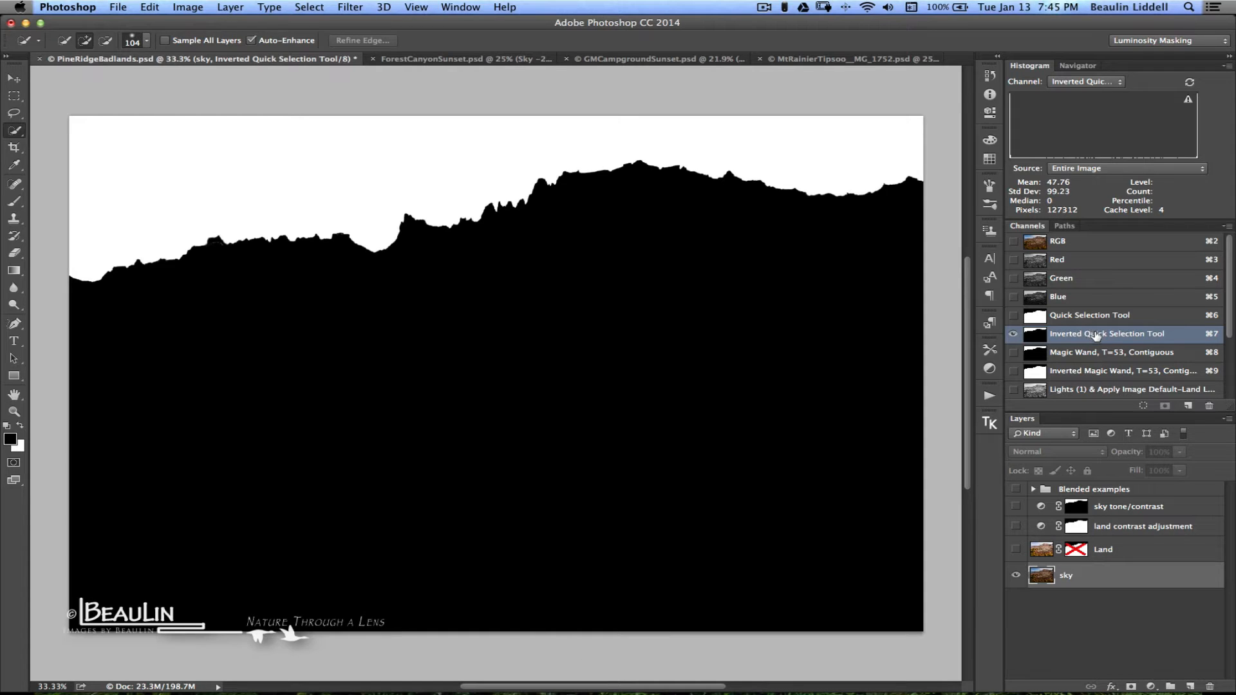
- Show the Land layer, review the Quick Selection Tool channel, and enable the Land layer's mask
{"action": "left_click", "coordinate": [1016, 550]}
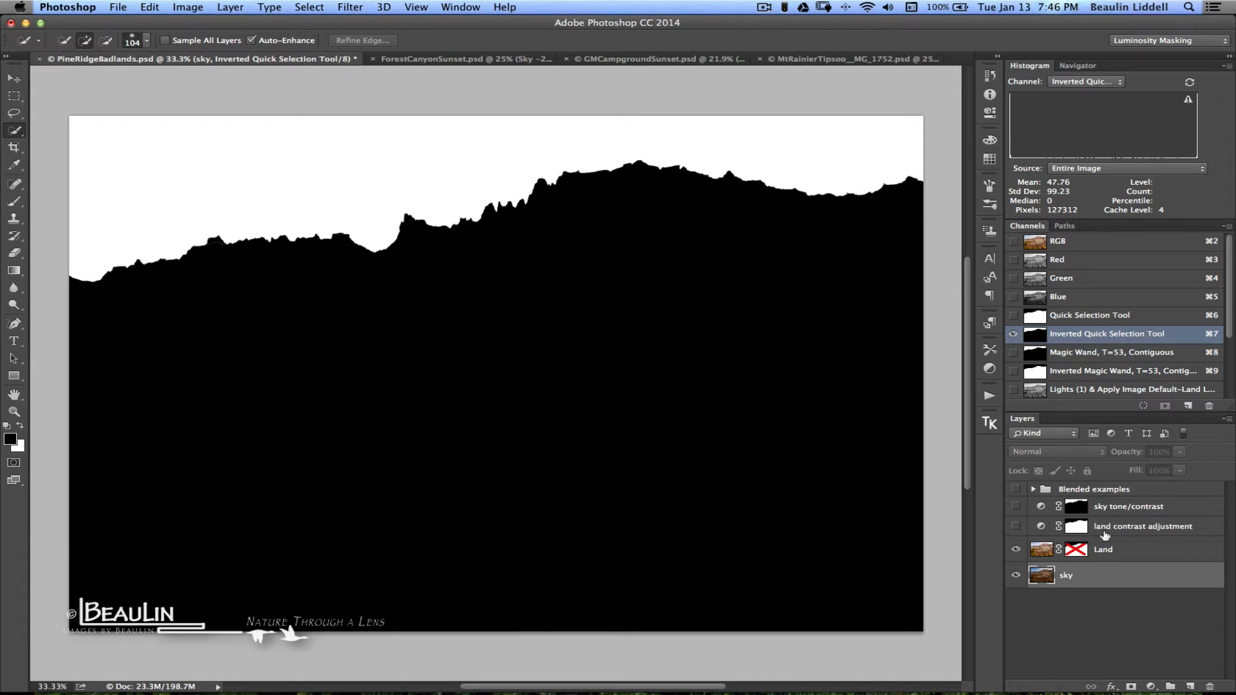
{"action": "left_click", "coordinate": [1085, 317]}
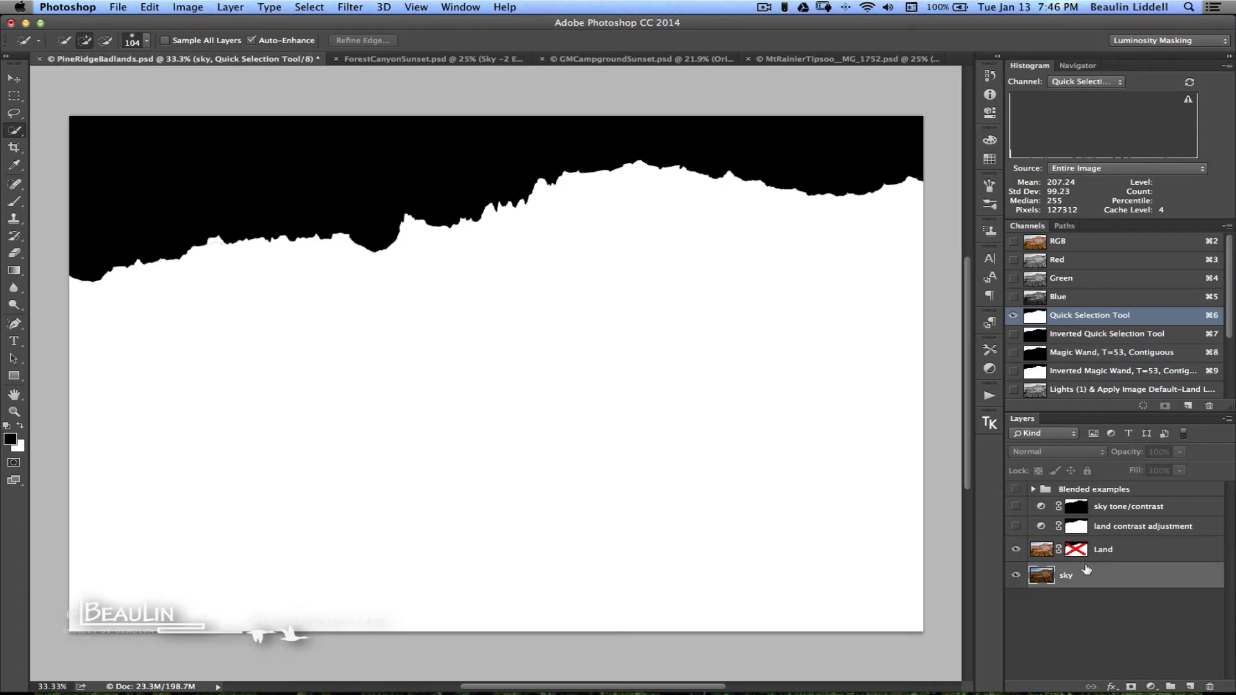
{"action": "left_click", "coordinate": [1081, 551], "text": "shift"}
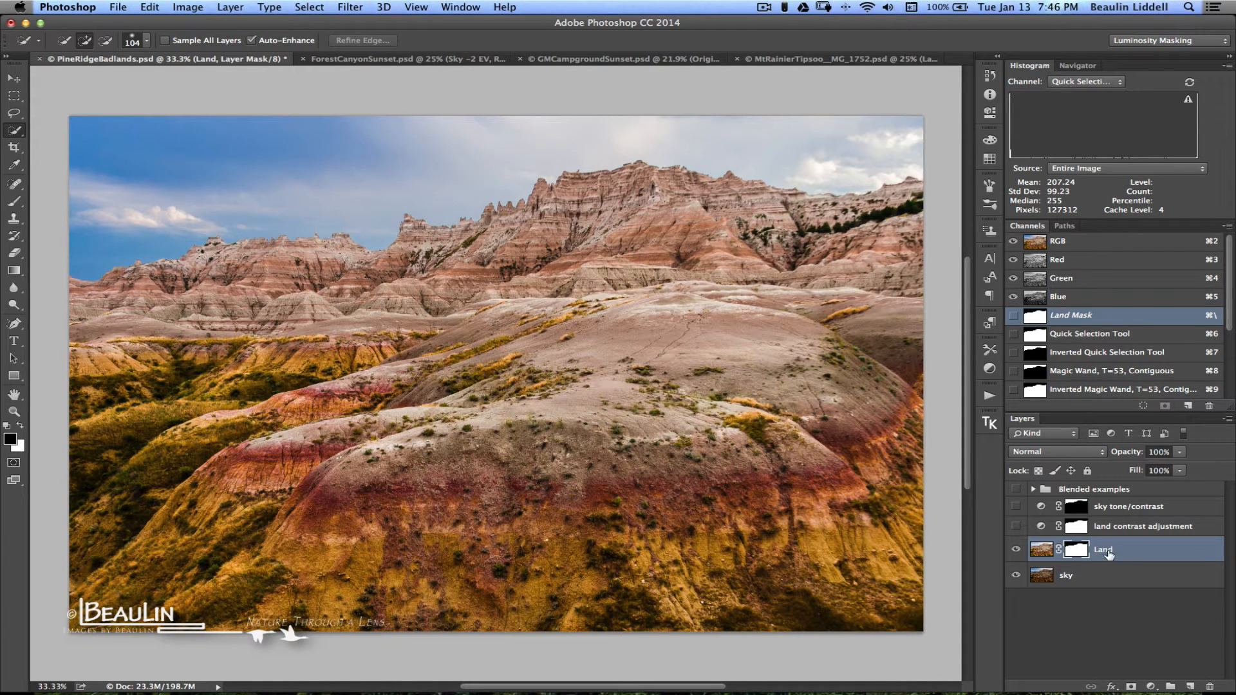
- Show the land contrast adjustment layer and preview the sky tone/contrast layer on and off
{"action": "left_click", "coordinate": [1016, 526]}
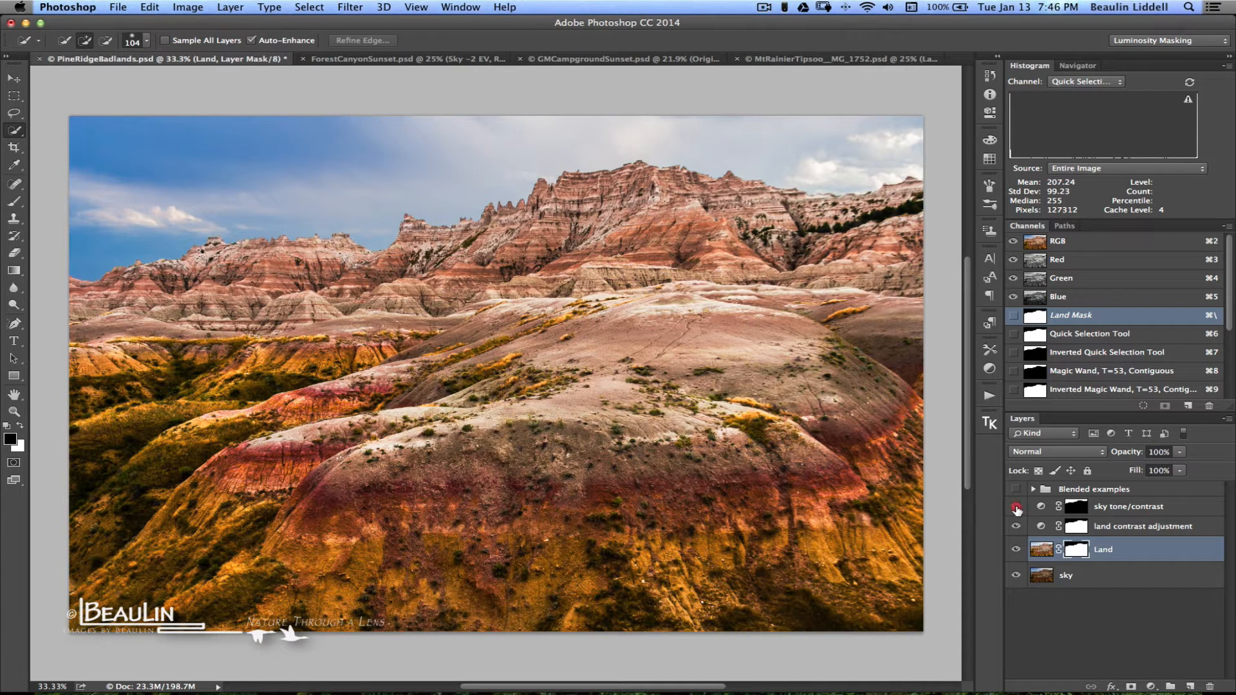
{"action": "left_click", "coordinate": [1016, 508]}
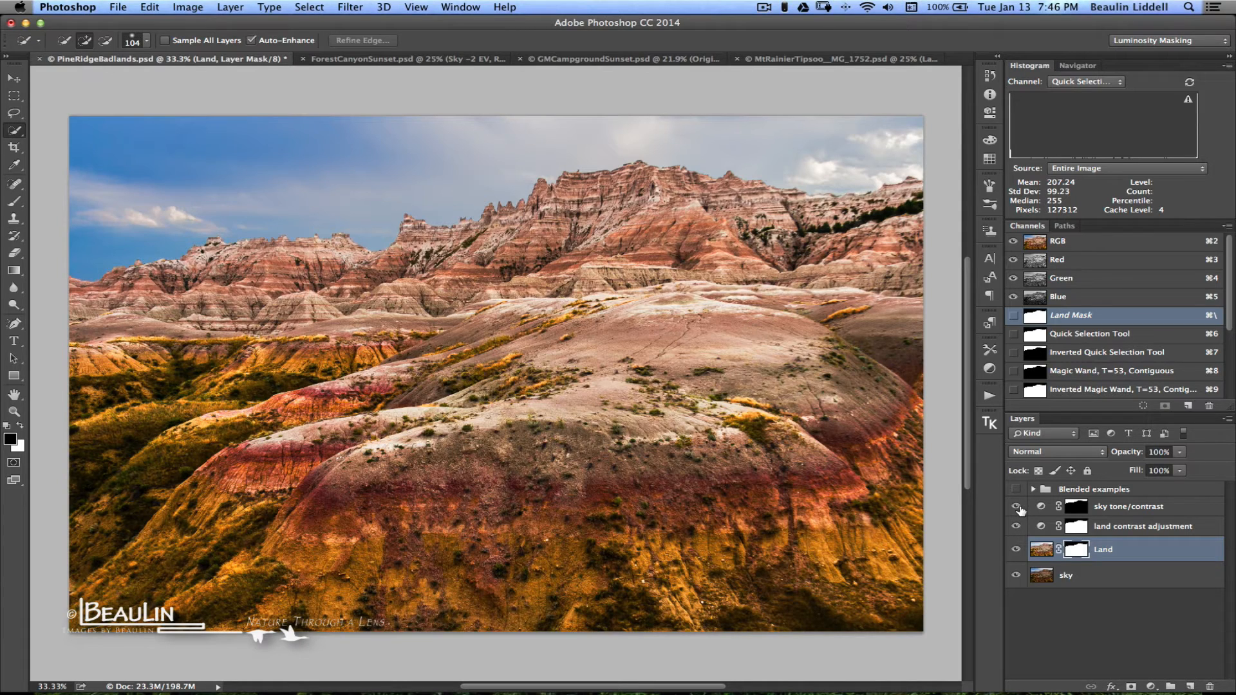
{"action": "left_click", "coordinate": [1017, 508]}
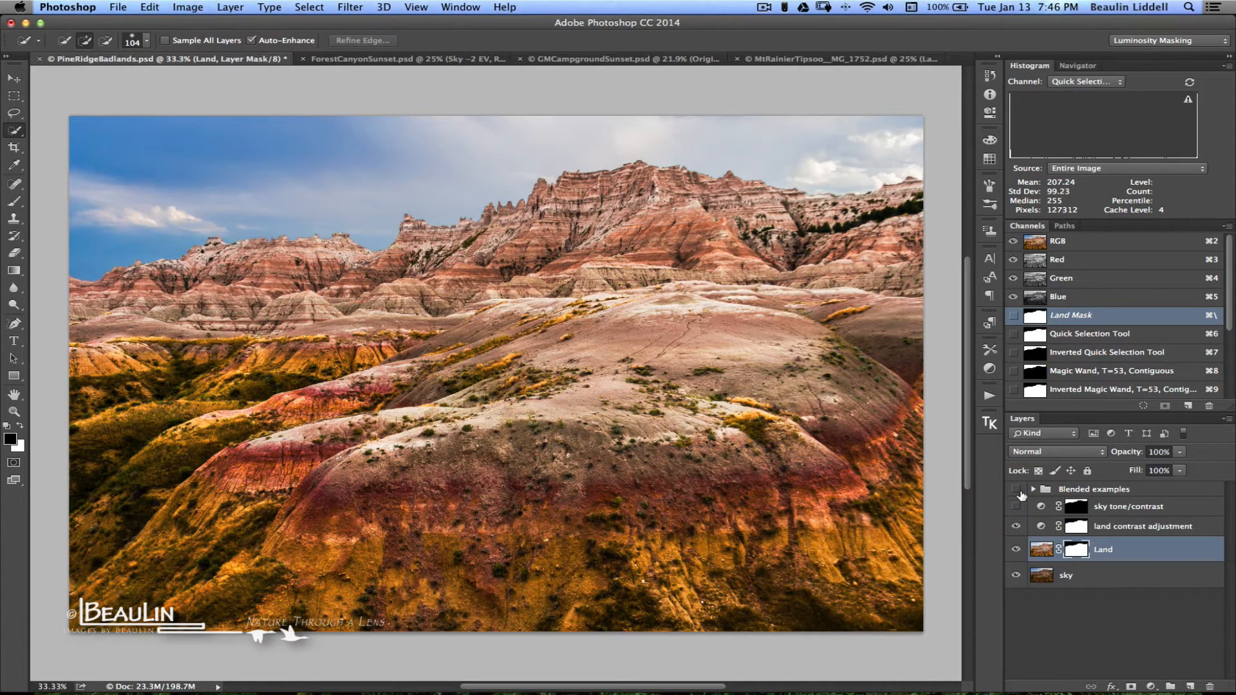
- Compare the ridge and sky at 100% with the Blended examples group shown and hidden
{"action": "key", "text": "super+equal"}
{"action": "key", "text": "super+equal"}
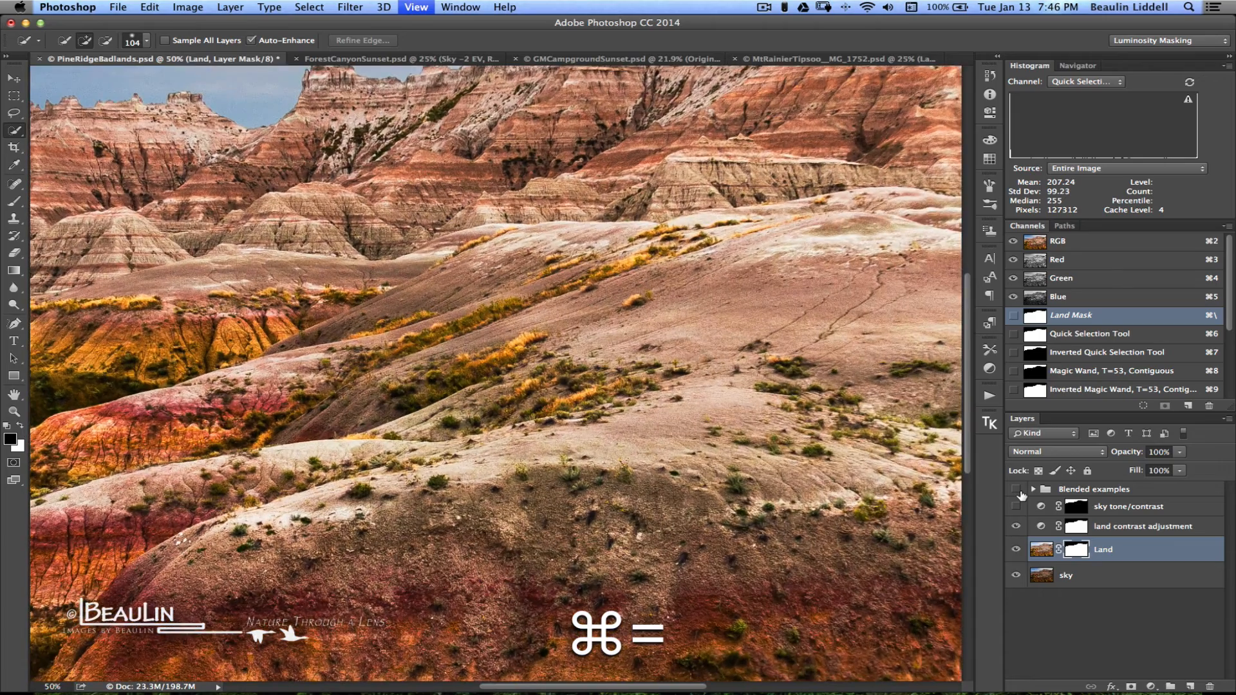
{"action": "key", "text": "super+equal"}
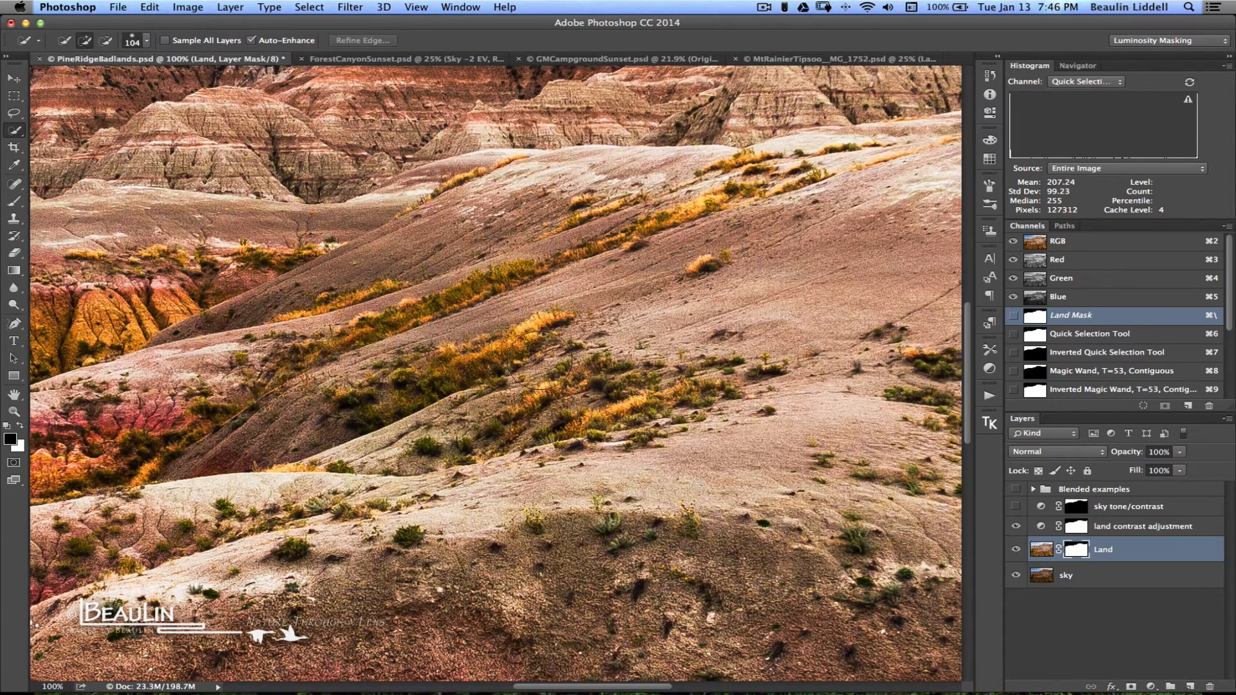
{"action": "scroll", "coordinate": [504, 325], "scroll_direction": "up", "scroll_amount": 10}
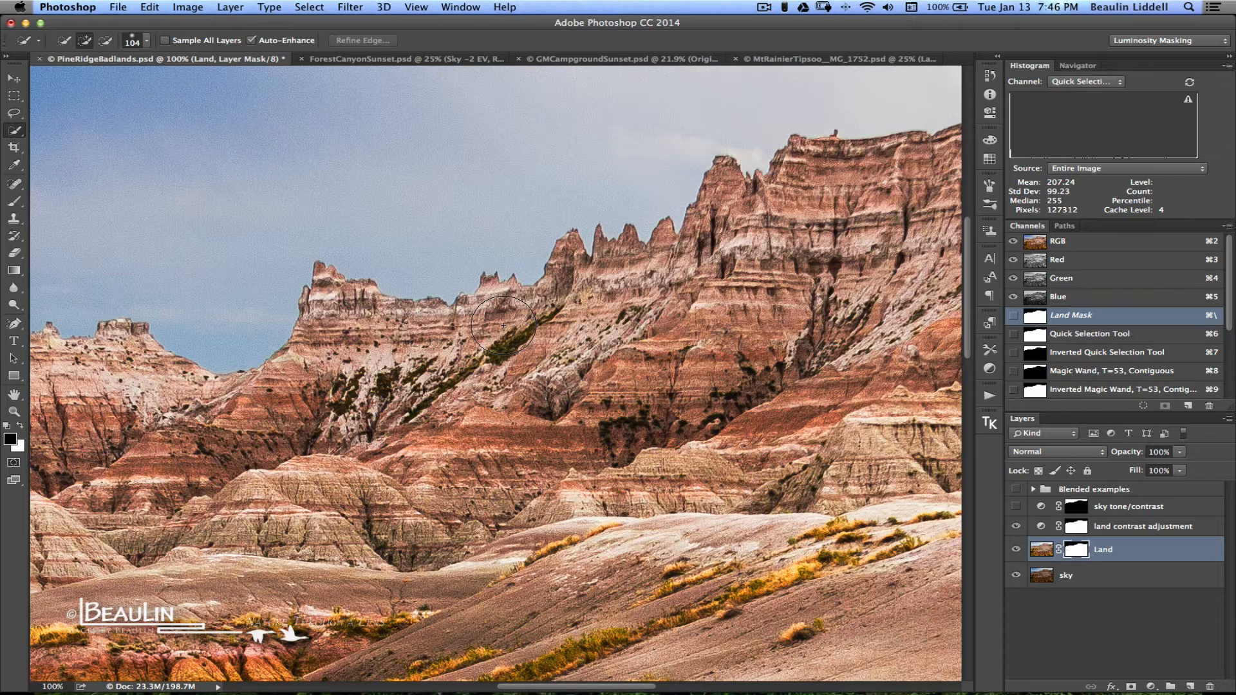
{"action": "left_click", "coordinate": [1016, 491]}
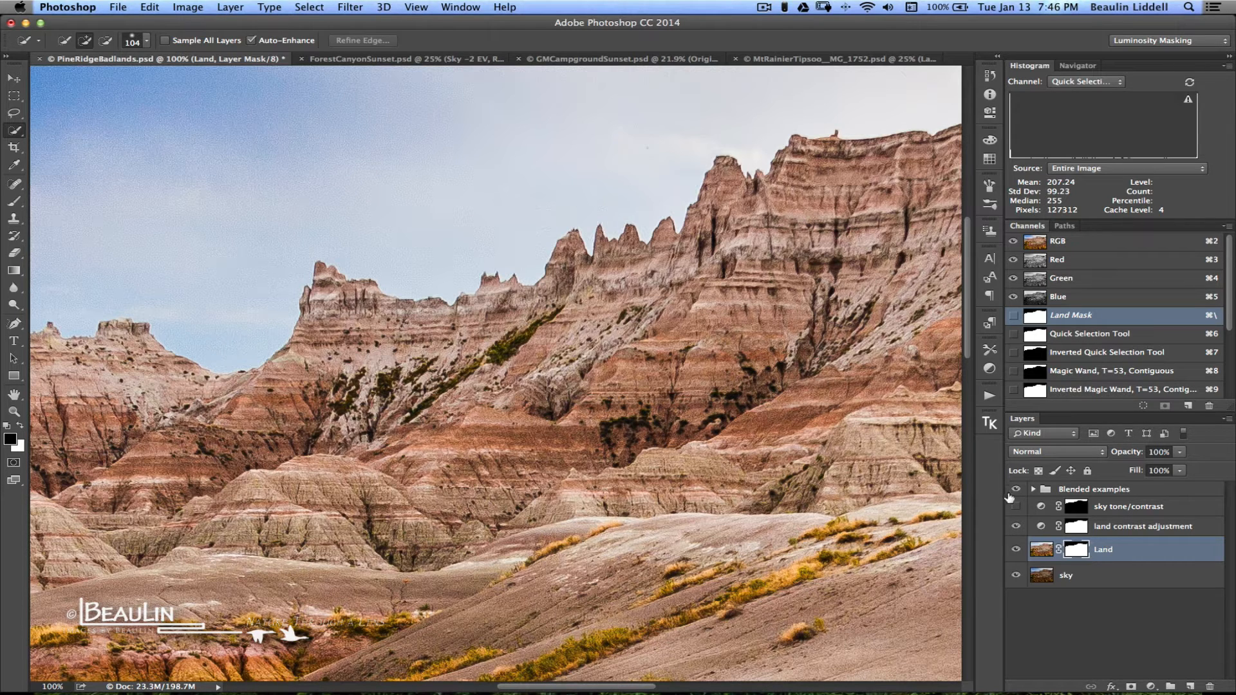
{"action": "left_click", "coordinate": [1016, 491]}
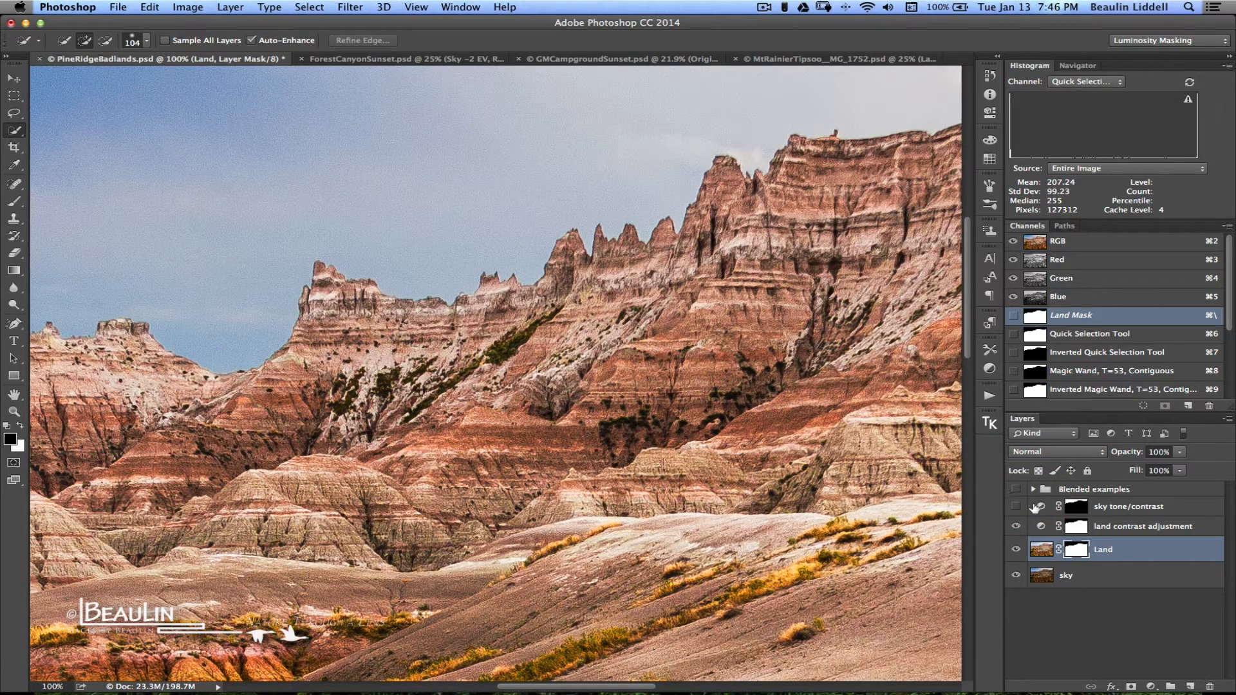
- View the Land layer mask on its own and inspect the blended edge along the ridgeline at 100%
{"action": "left_click", "coordinate": [1073, 552], "text": "alt"}
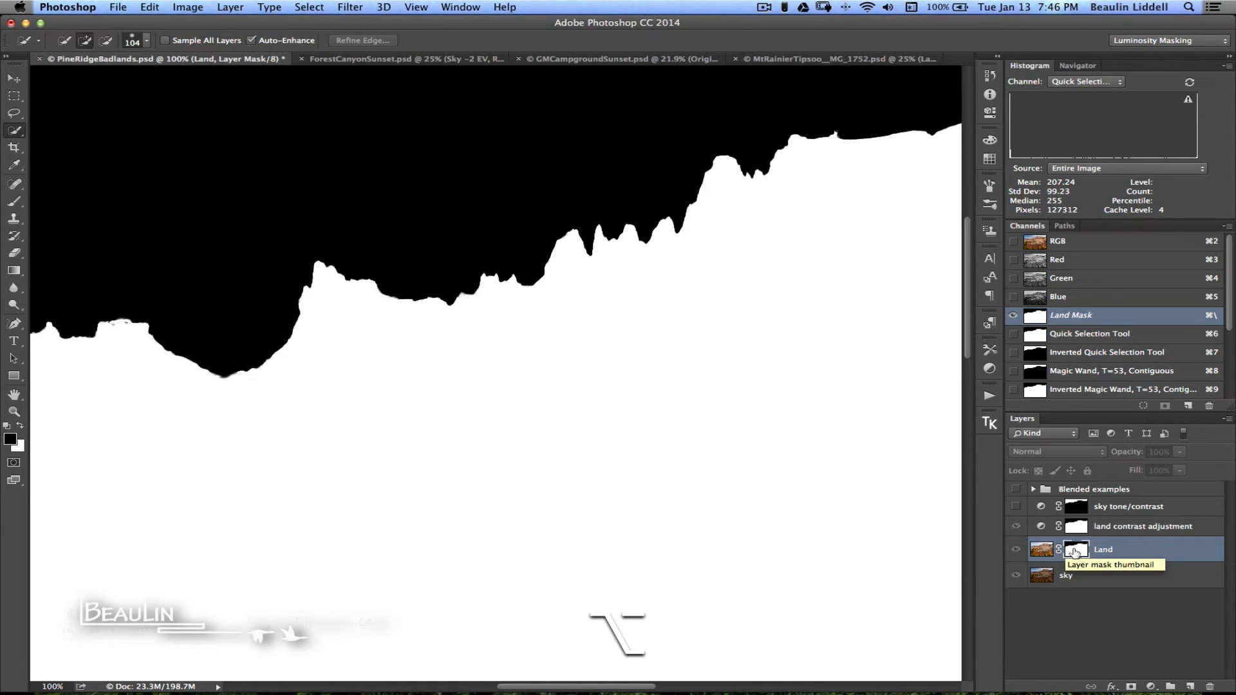
{"action": "left_click", "coordinate": [1071, 547], "text": "alt"}
{"action": "key", "text": "h"}
{"action": "left_click_drag", "start_coordinate": [387, 425], "coordinate": [603, 426]}
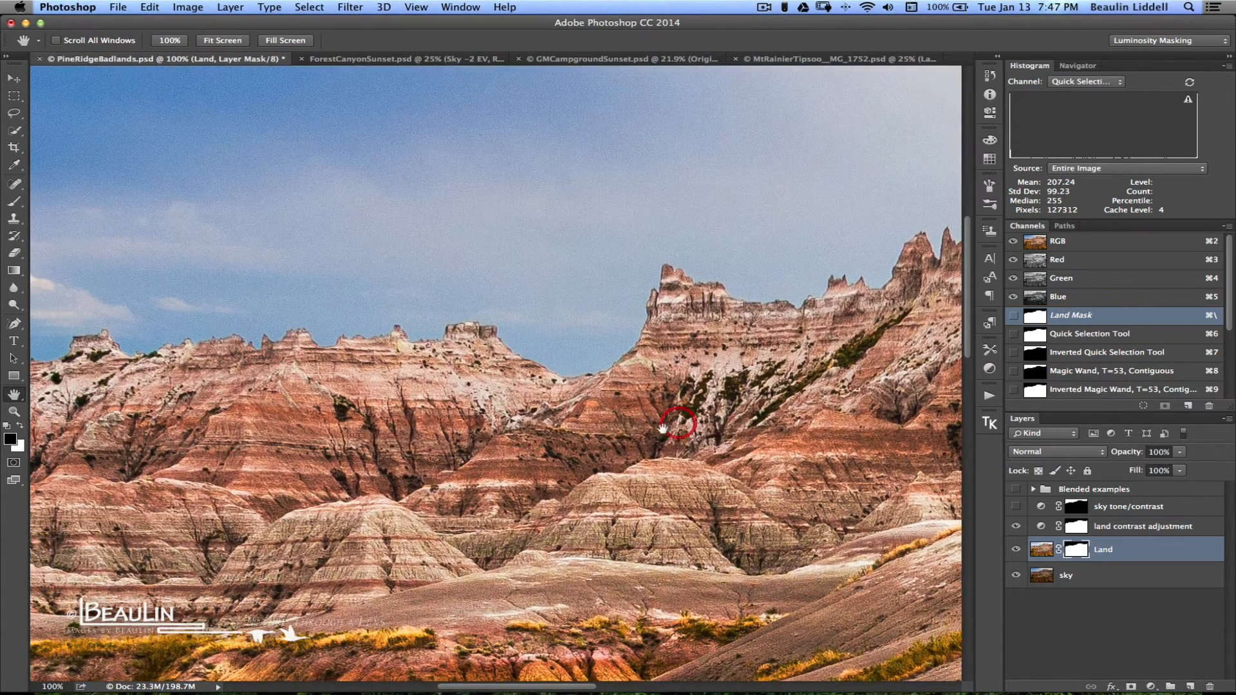
{"action": "left_click_drag", "start_coordinate": [309, 430], "coordinate": [682, 432]}
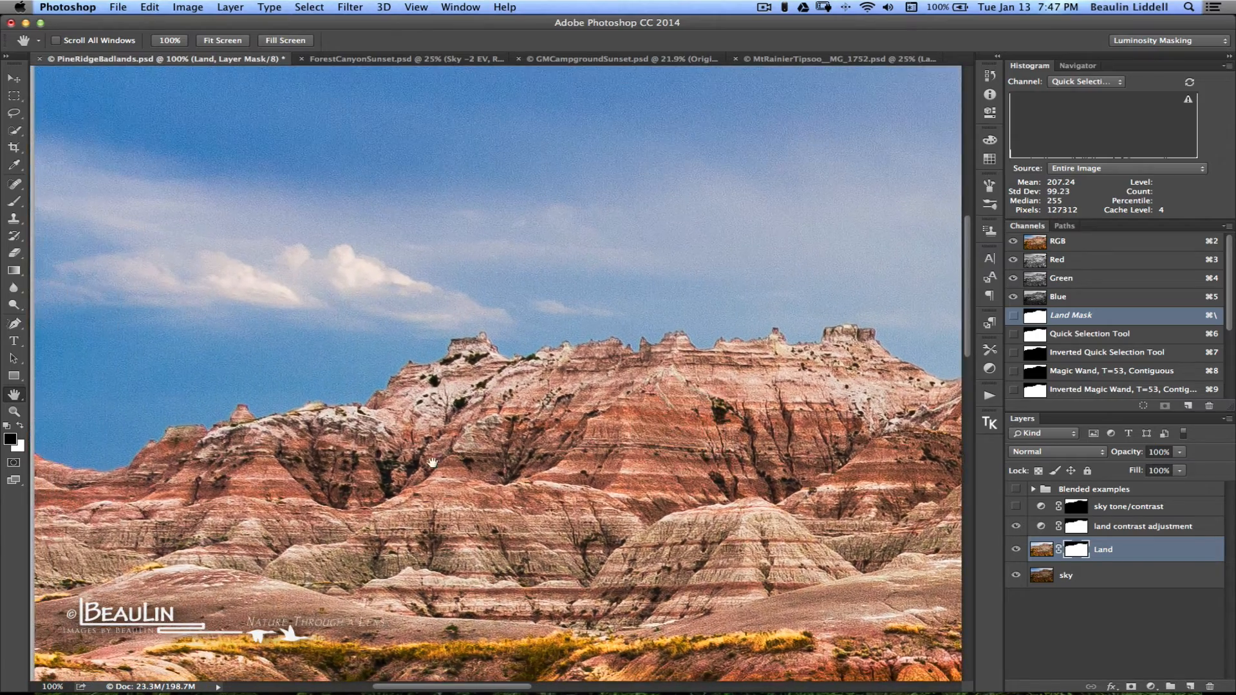
{"action": "left_click_drag", "start_coordinate": [417, 470], "coordinate": [310, 445]}
{"action": "left_click_drag", "start_coordinate": [720, 447], "coordinate": [431, 450]}
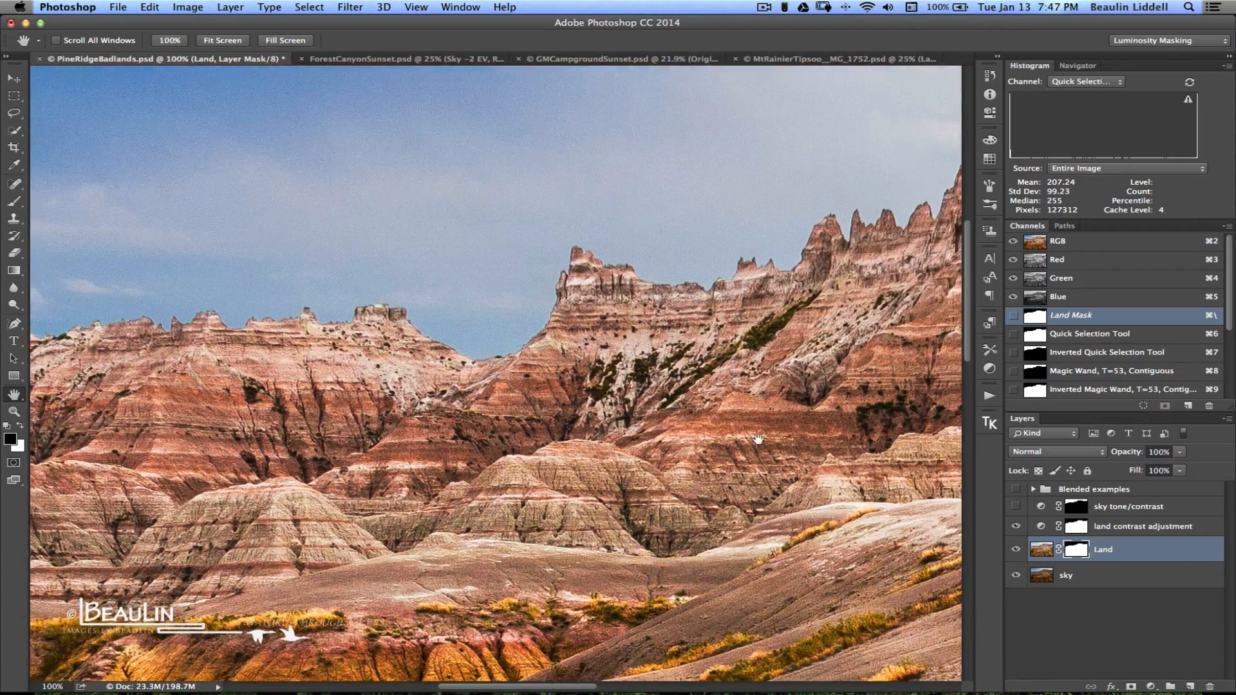
{"action": "left_click_drag", "start_coordinate": [784, 425], "coordinate": [555, 439]}
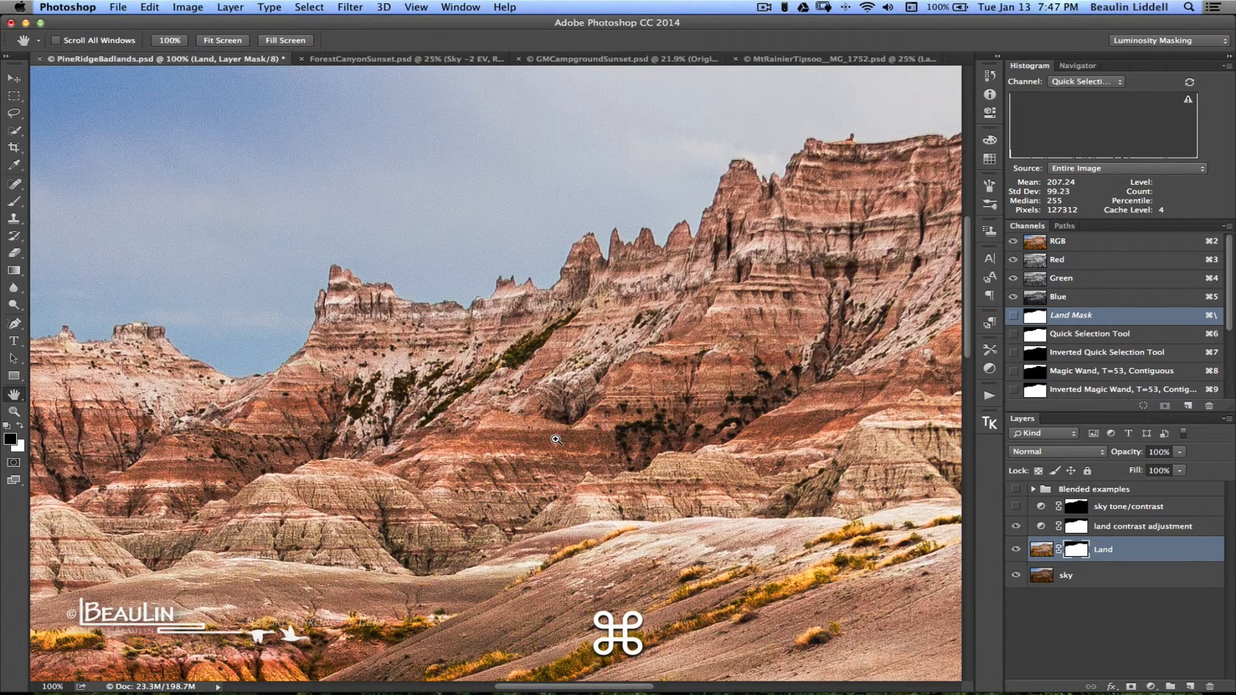
{"action": "key", "text": "super+0"}
{"action": "key", "text": "super+minus"}
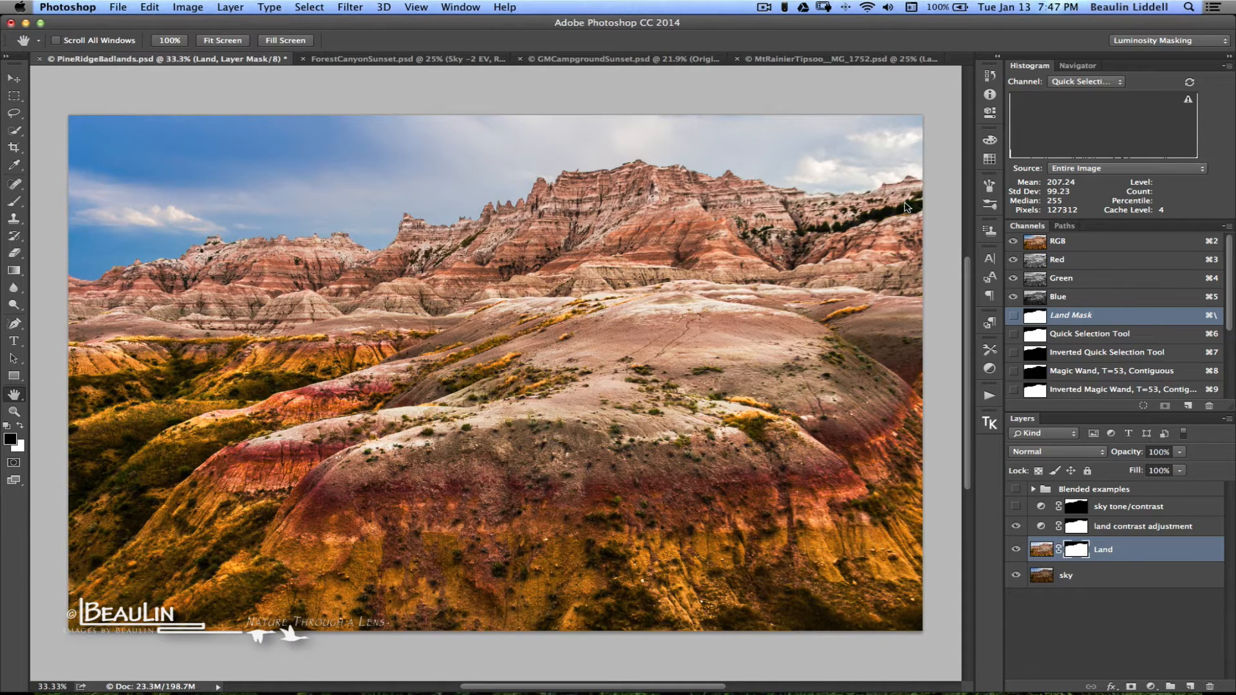
- In ForestCanyonSunset.psd, show the Midground +2 EV and Foreground 0 EV layers to compare the exposures
{"action": "left_click", "coordinate": [432, 58]}
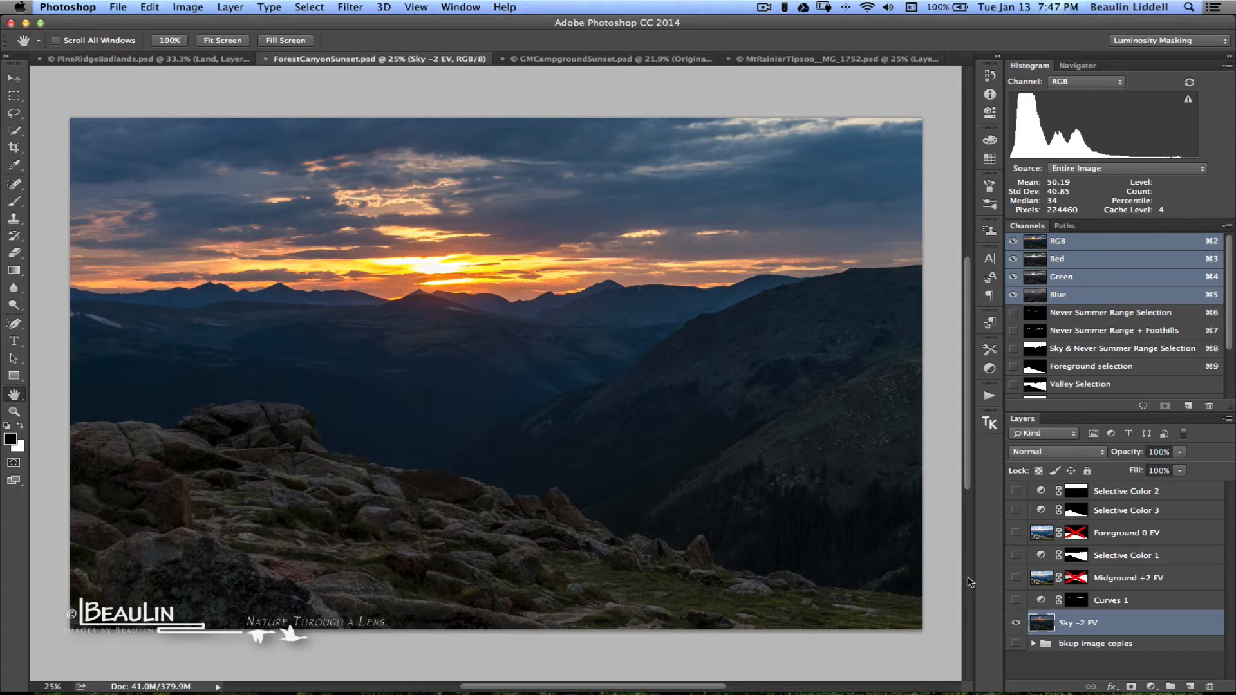
{"action": "left_click", "coordinate": [1015, 580]}
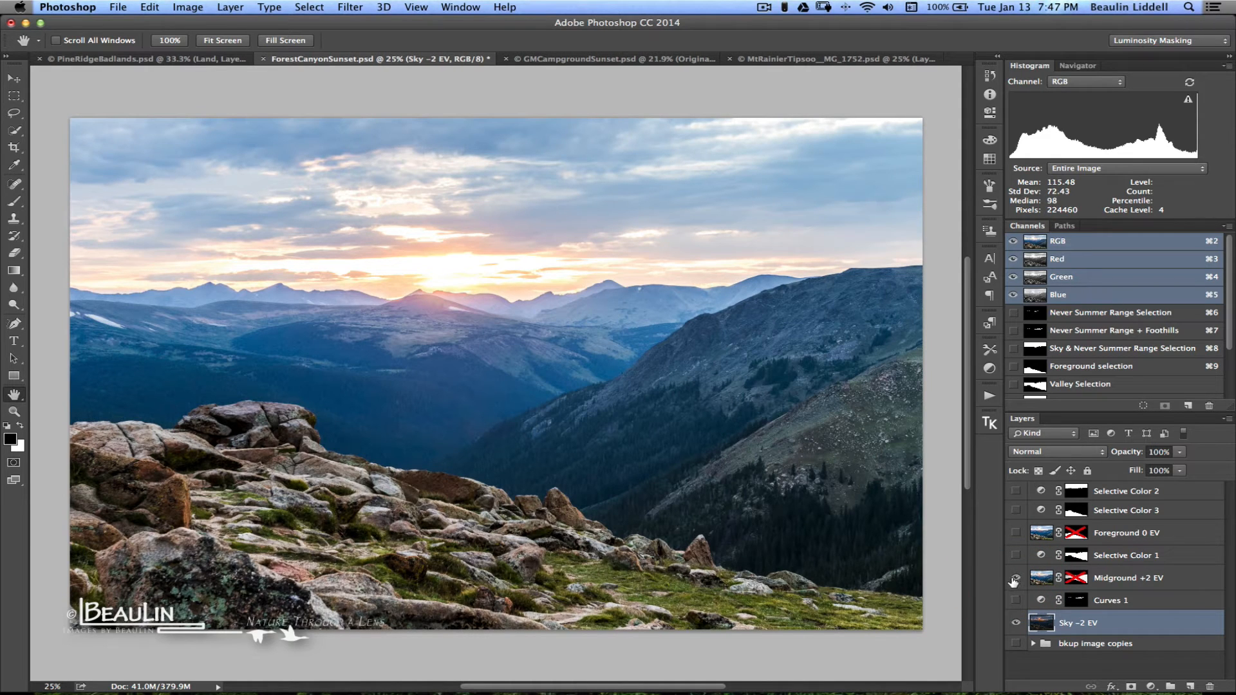
{"action": "left_click", "coordinate": [1016, 534]}
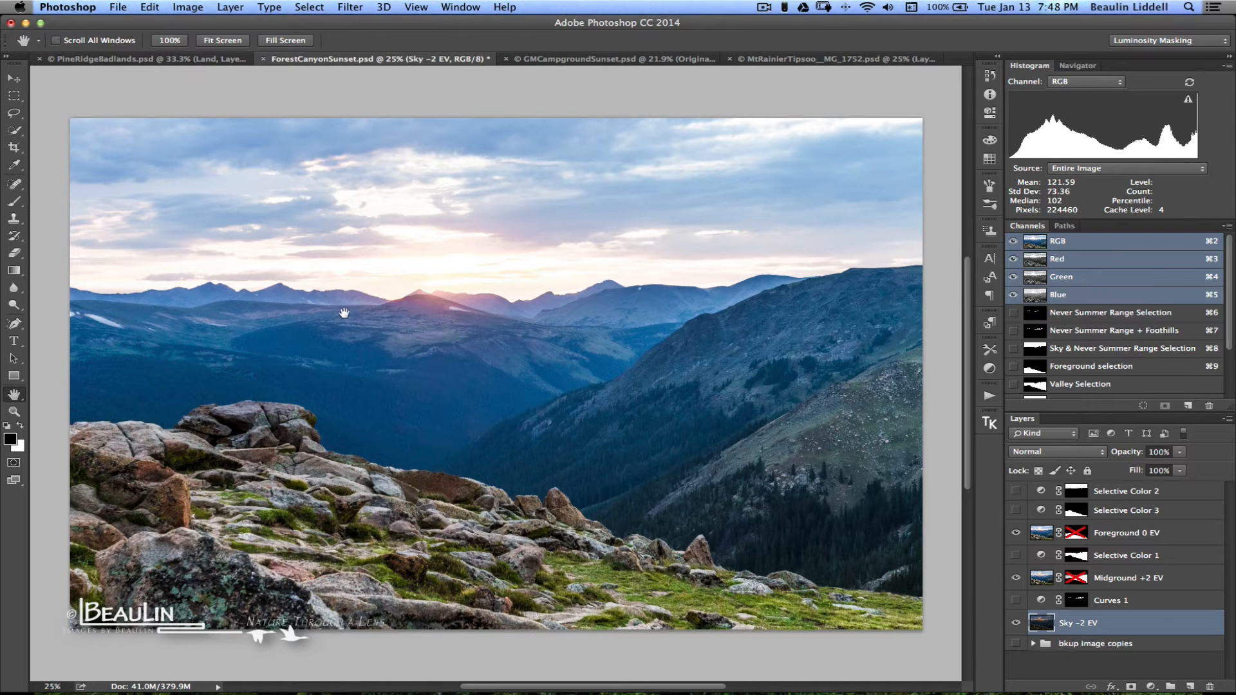
- Show the Curves 1 layer with Foreground 0 EV and Midground +2 EV hidden, and inspect the Curves 1 mask on its own
{"action": "left_click", "coordinate": [1015, 600]}
{"action": "left_click", "coordinate": [1016, 533]}
{"action": "left_click", "coordinate": [1016, 578]}
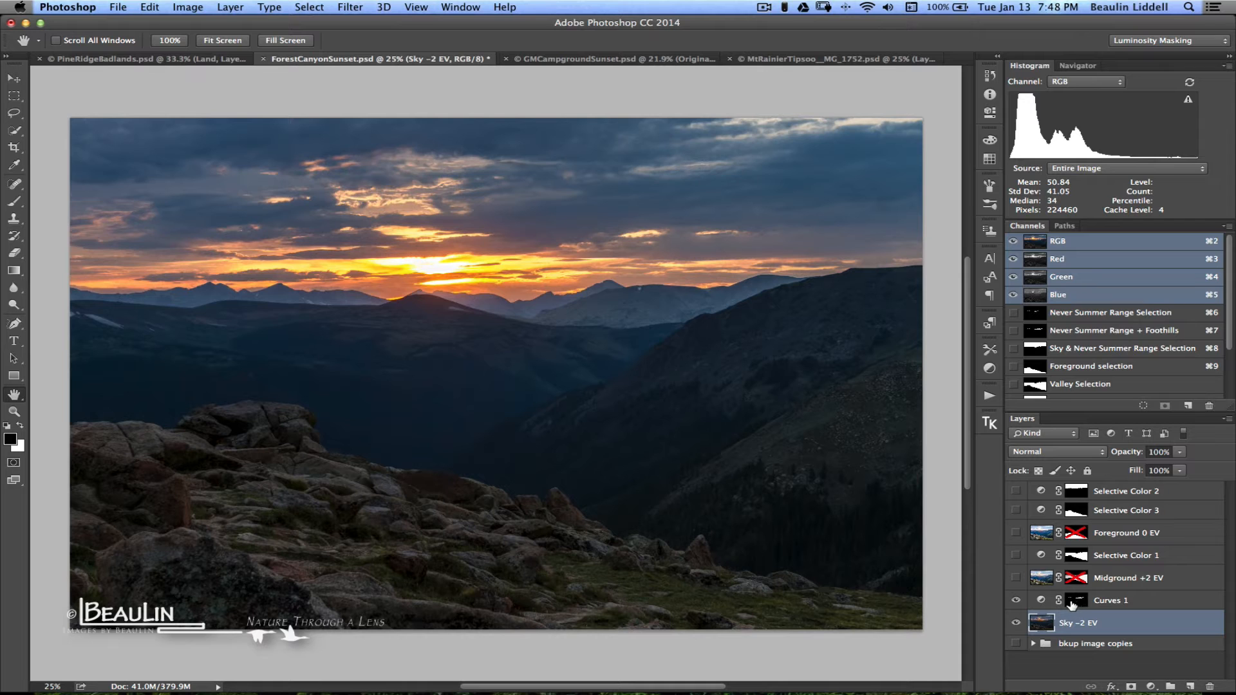
{"action": "left_click", "coordinate": [1072, 604], "text": "alt"}
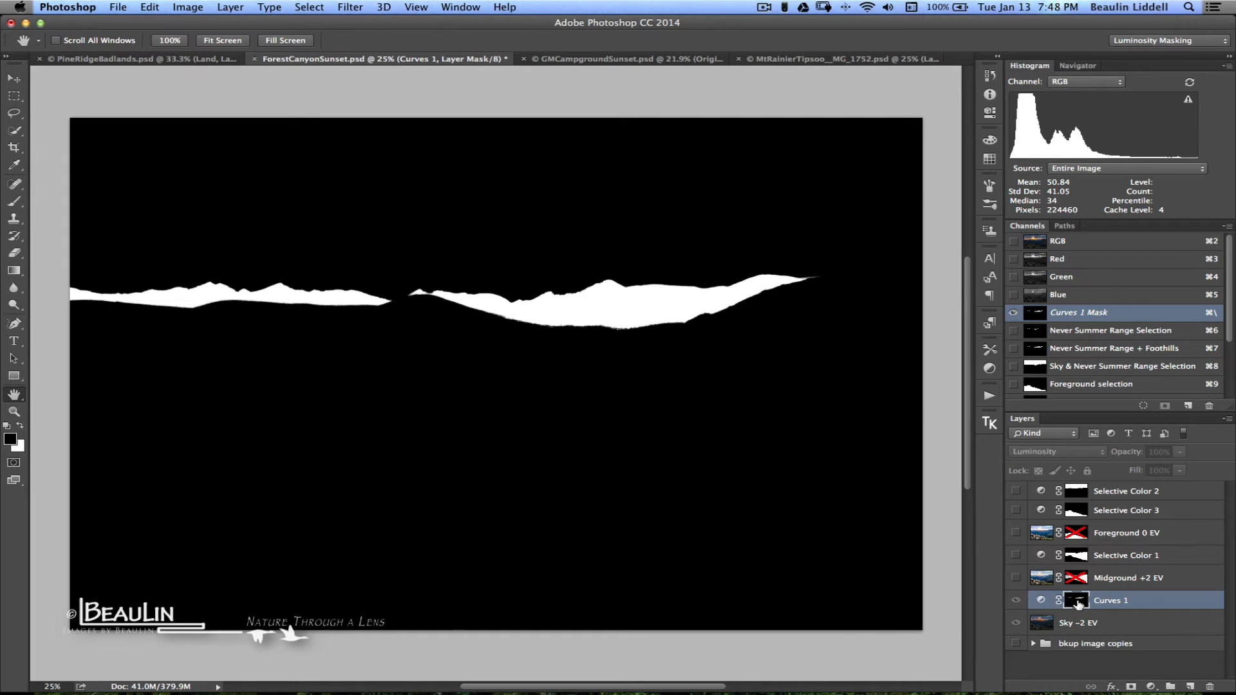
{"action": "left_click", "coordinate": [1078, 604], "text": "alt"}
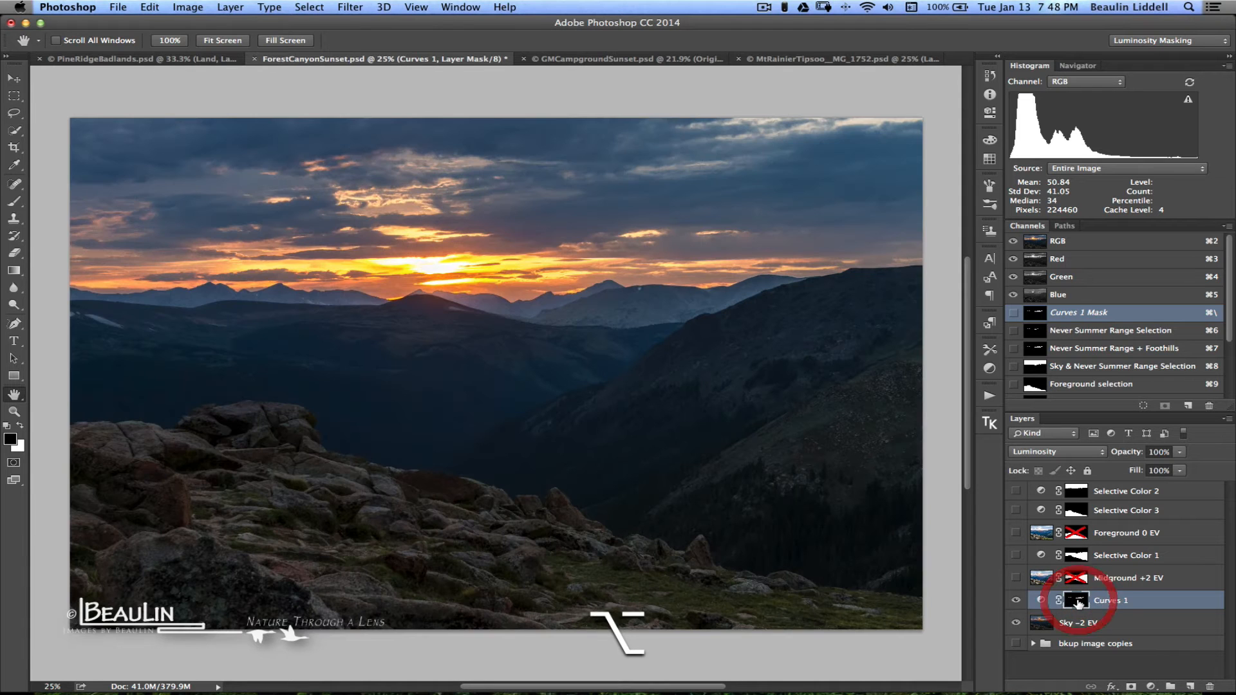
- Compare the image with the Curves 1 layer hidden and shown
{"action": "left_click", "coordinate": [1017, 600]}
{"action": "left_click", "coordinate": [1017, 601]}
{"action": "left_click", "coordinate": [1017, 600]}
{"action": "left_click", "coordinate": [1017, 601]}
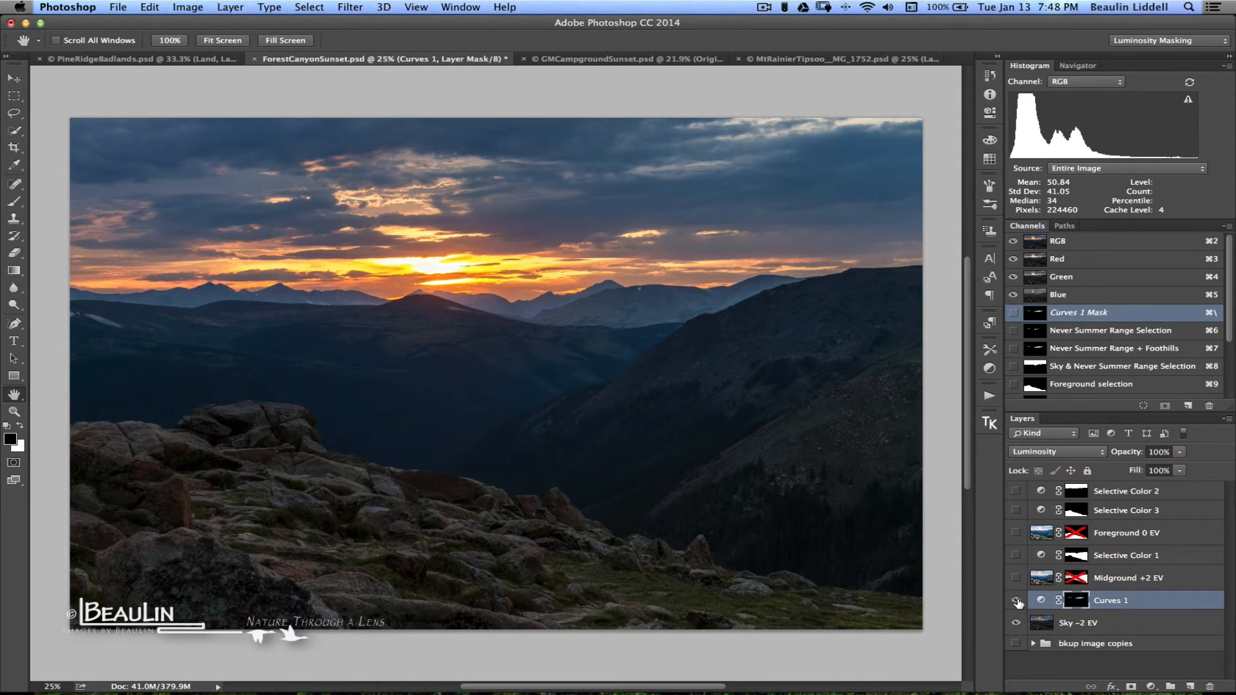
- Show the Midground +2 EV layer with its mask enabled, check the mask on its own, and compare the blend with the layer hidden
{"action": "left_click", "coordinate": [1016, 581]}
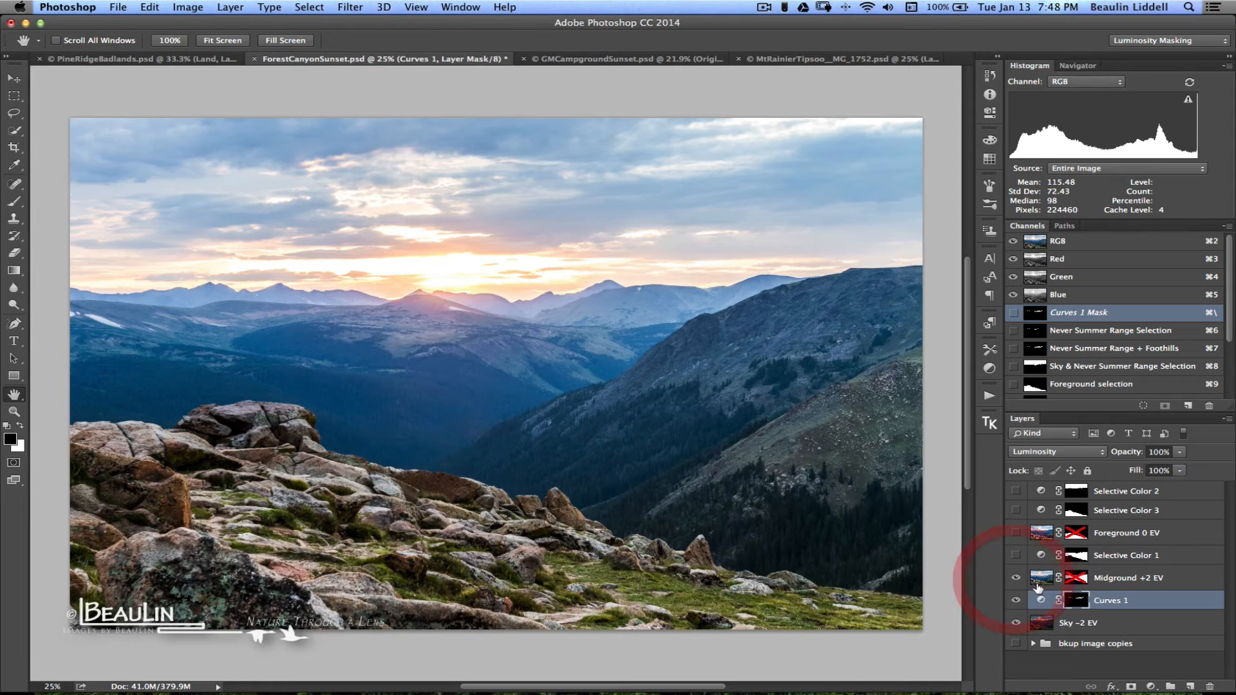
{"action": "left_click", "coordinate": [1076, 579]}
{"action": "left_click", "coordinate": [1077, 580], "text": "alt"}
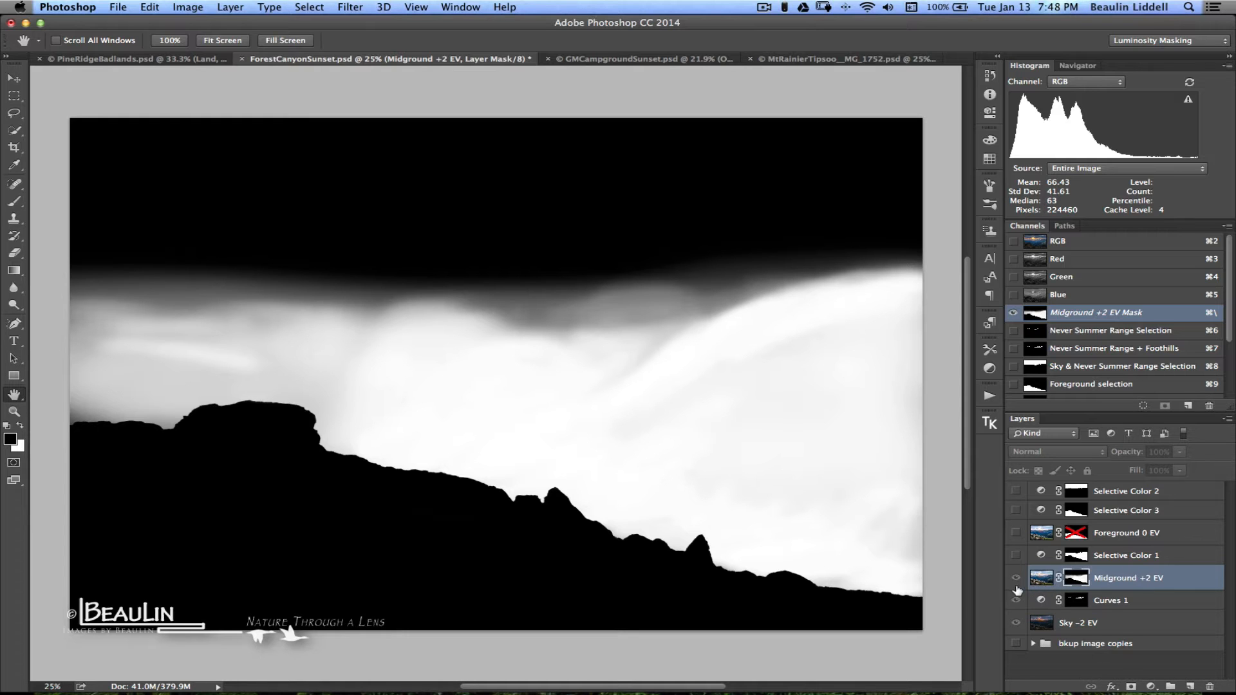
{"action": "left_click", "coordinate": [1077, 581], "text": "alt"}
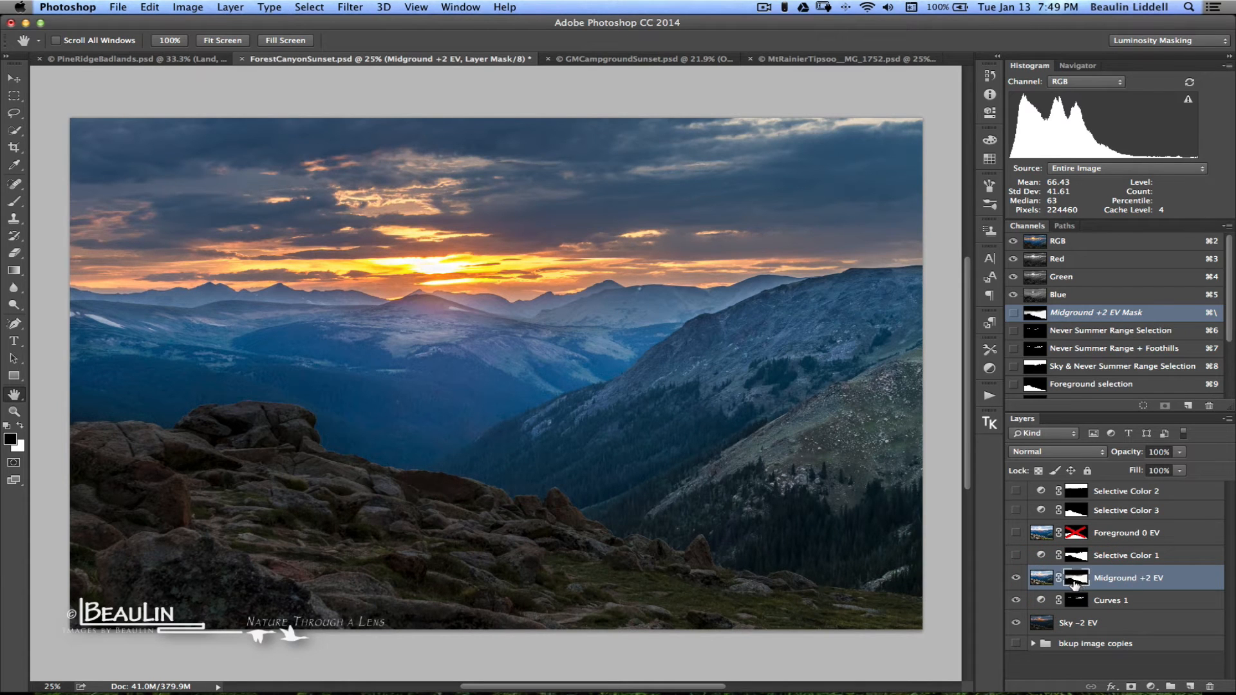
{"action": "left_click", "coordinate": [1016, 578]}
{"action": "left_click", "coordinate": [1016, 578]}
- View the Selective Color 1 mask on its own, and turn on the Selective Color 1 layer in the composite image
{"action": "left_click", "coordinate": [1078, 557], "text": "alt"}
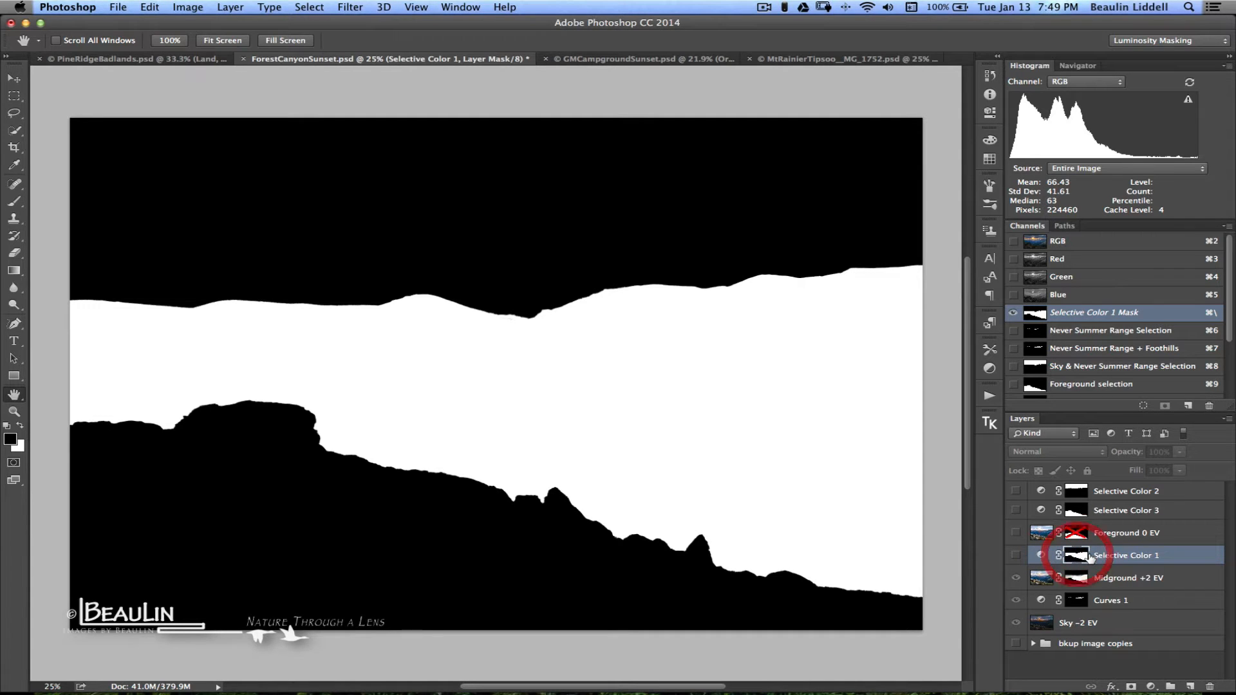
{"action": "left_click", "coordinate": [1041, 556]}
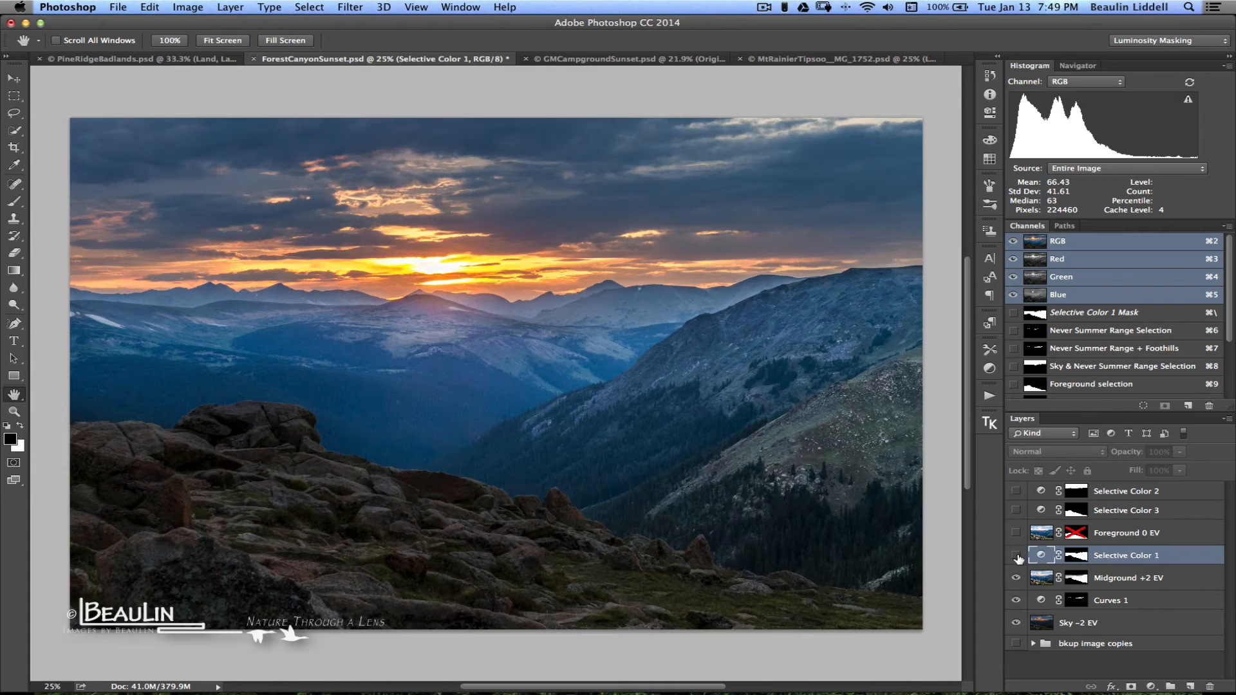
{"action": "left_click", "coordinate": [1015, 556]}
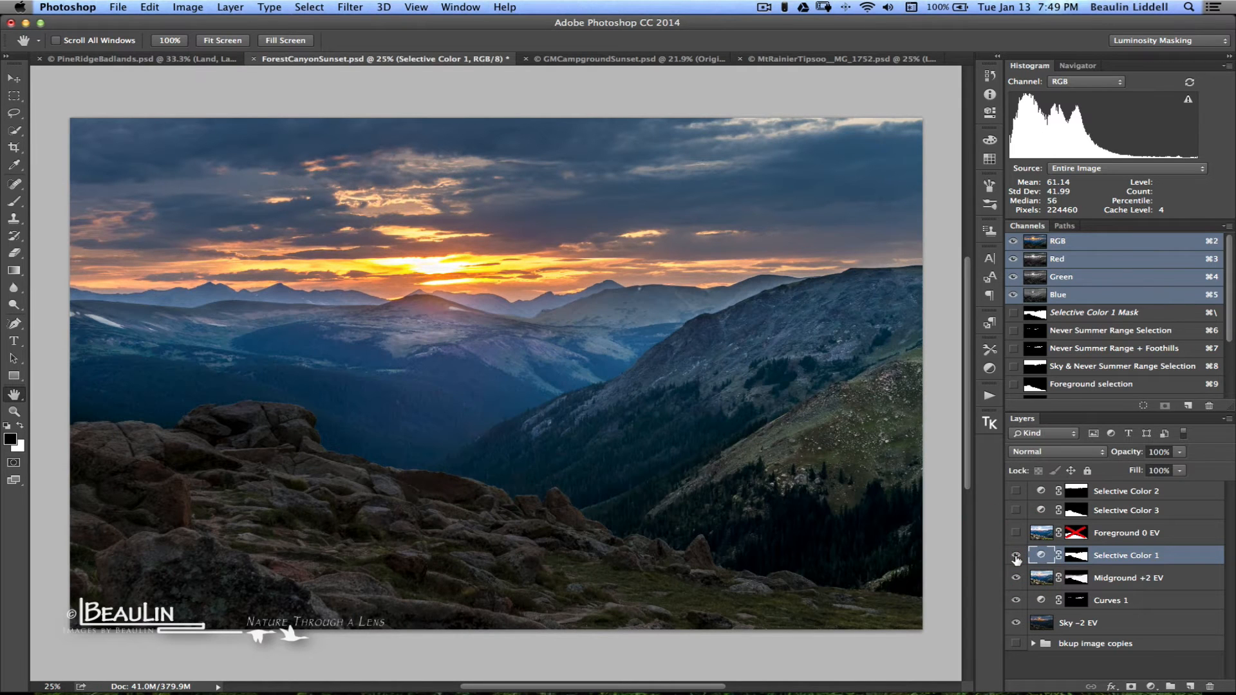
- Enable the Foreground 0 EV layer mask, view it on its own, and show the layer in the blend
{"action": "left_click", "coordinate": [1085, 538], "text": "shift"}
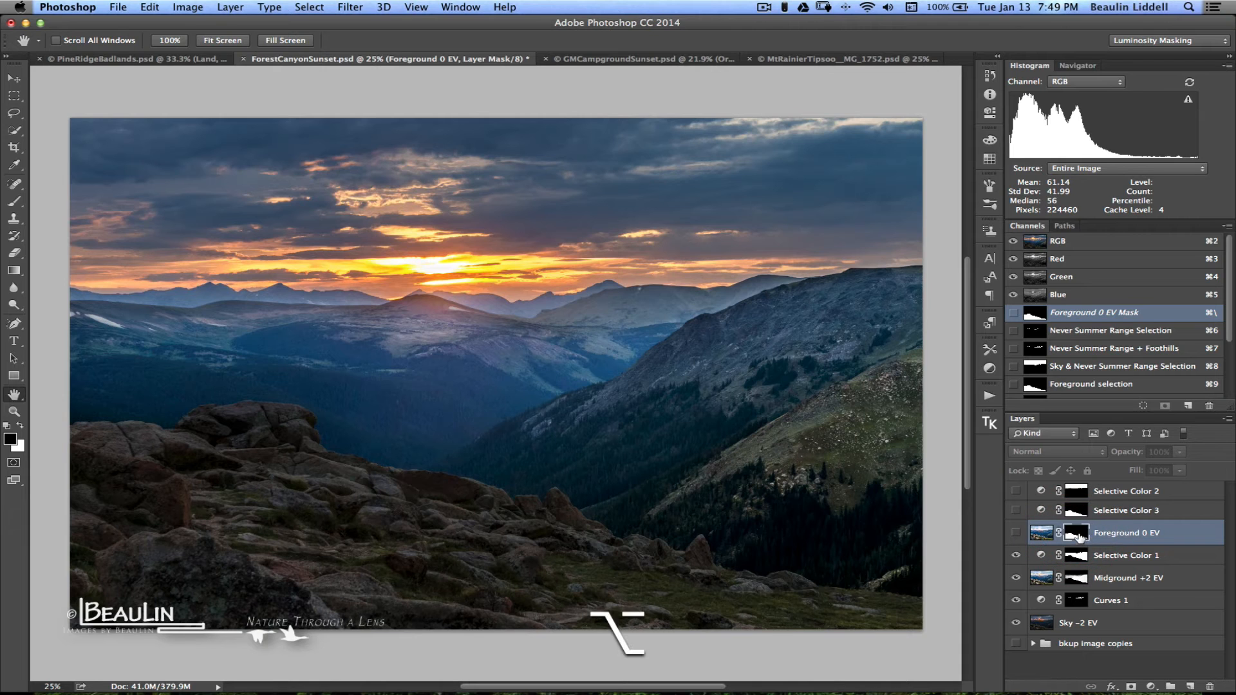
{"action": "left_click", "coordinate": [1079, 539], "text": "alt"}
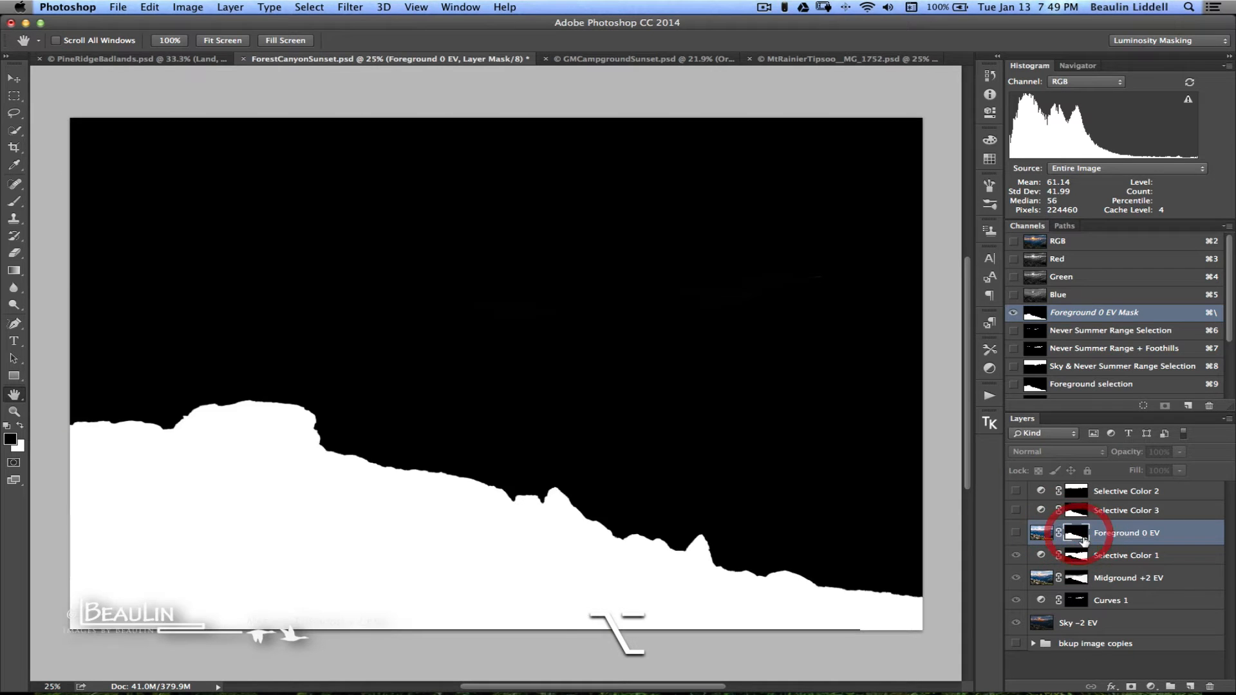
{"action": "left_click", "coordinate": [1124, 540]}
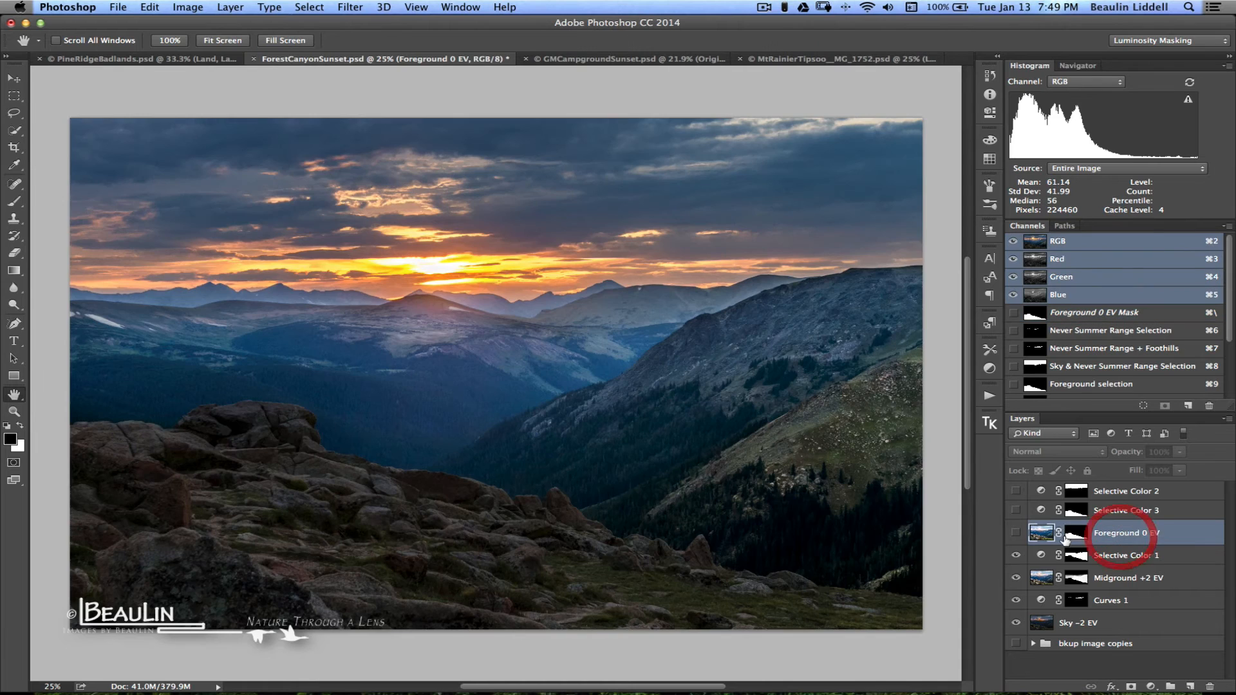
{"action": "left_click", "coordinate": [1016, 533]}
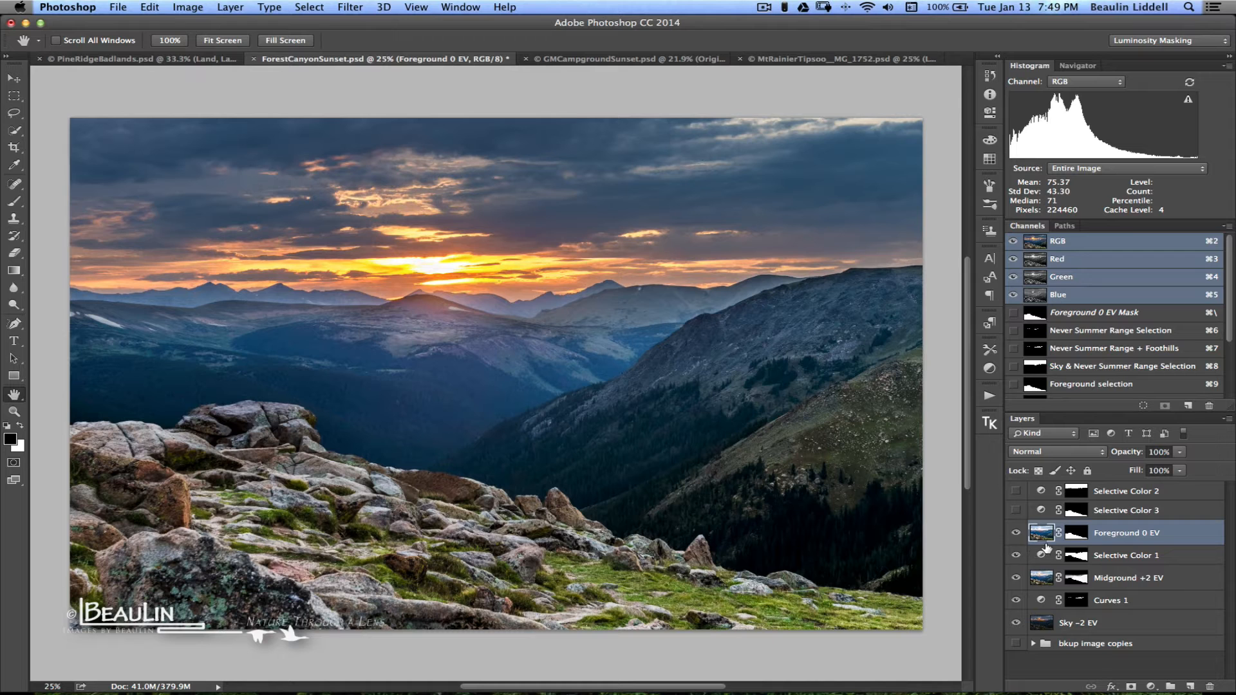
- View the Selective Color 3 and Selective Color 2 masks on their own, and make both adjustment layers visible
{"action": "key", "text": "alt"}
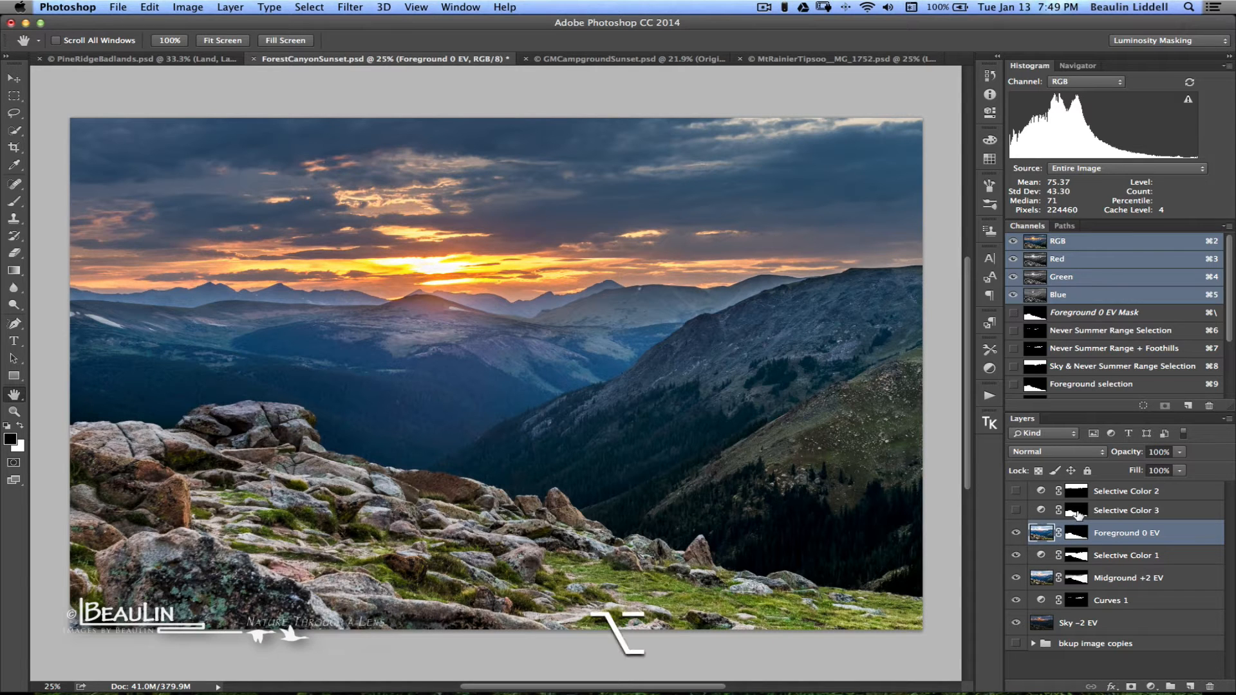
{"action": "left_click", "coordinate": [1077, 513], "text": "alt"}
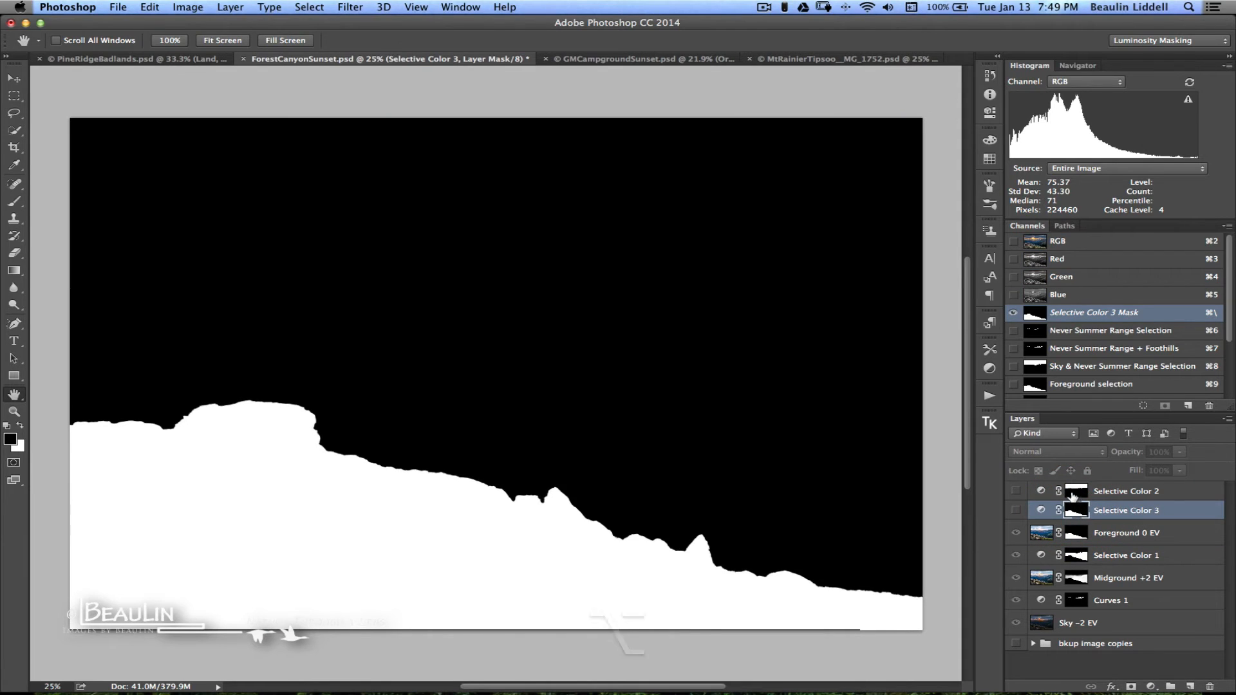
{"action": "left_click", "coordinate": [1076, 495], "text": "alt"}
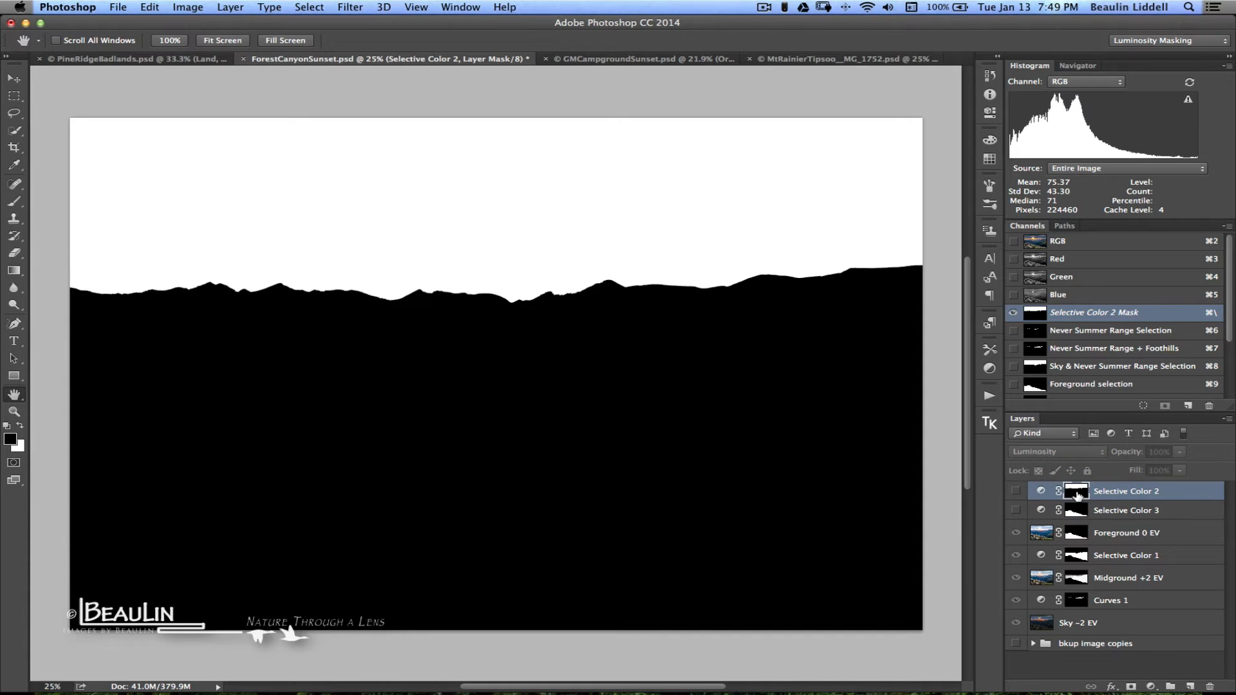
{"action": "left_click", "coordinate": [1143, 513]}
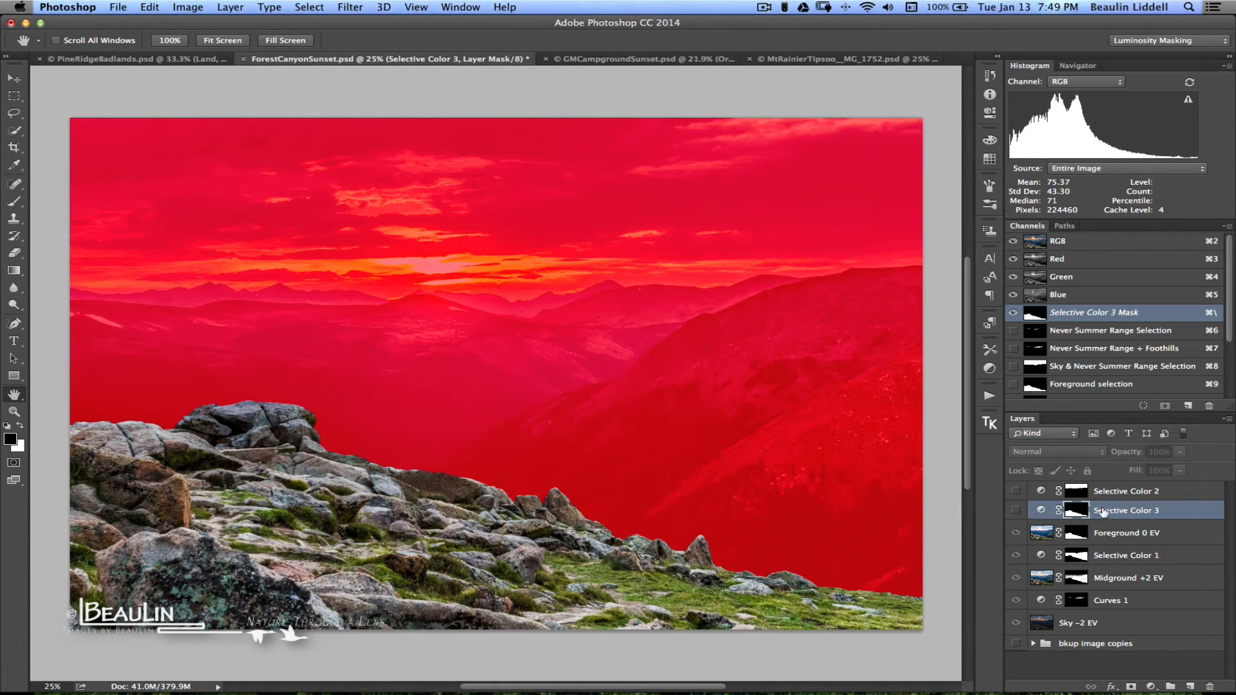
{"action": "key", "text": "backslash"}
{"action": "left_click", "coordinate": [1016, 512]}
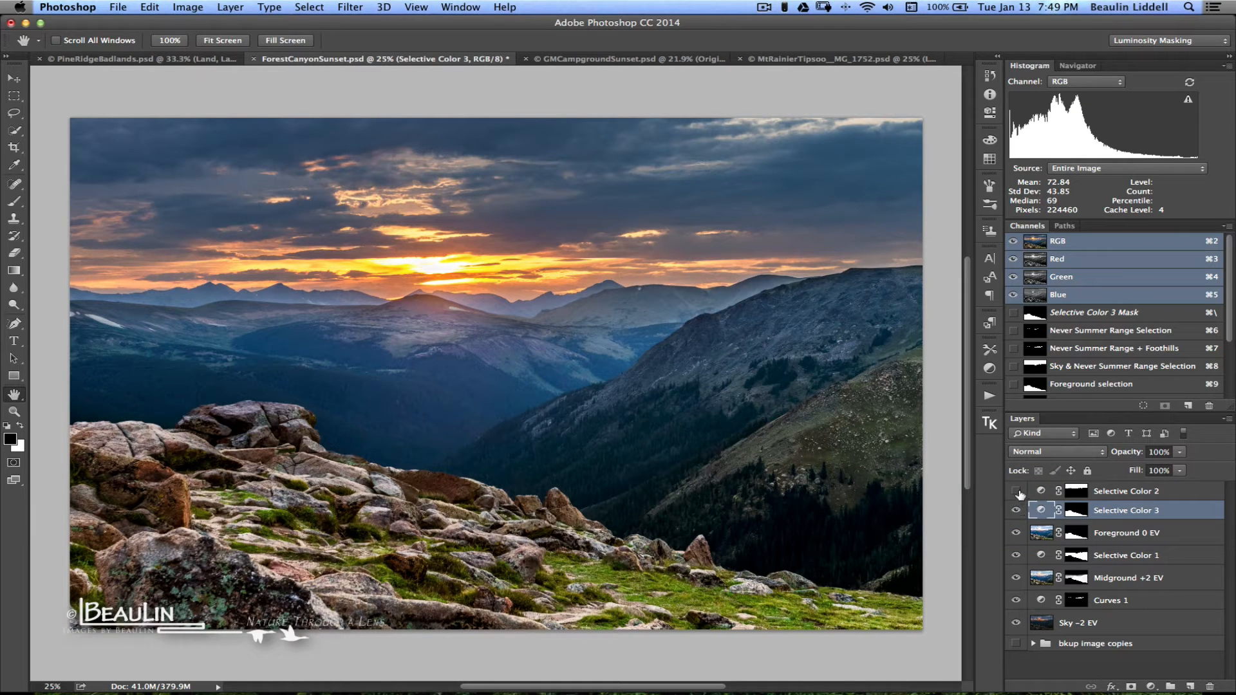
{"action": "left_click", "coordinate": [1015, 492]}
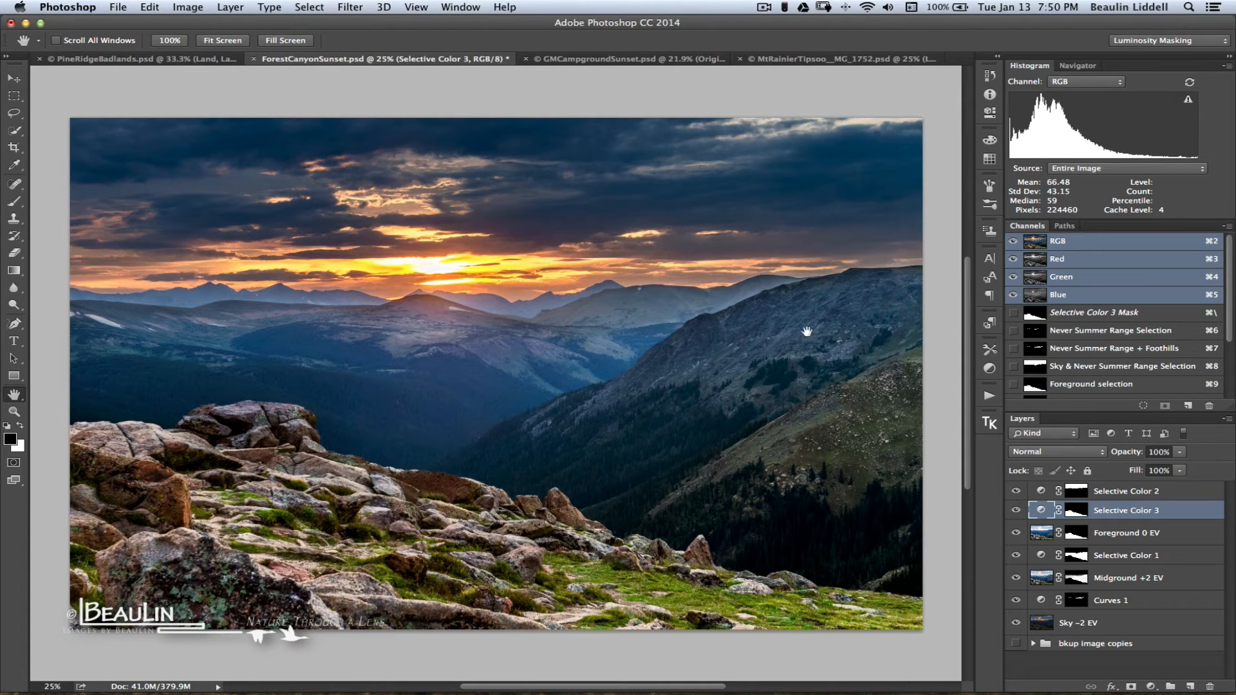
- Close ForestCanyonSunset.psd and switch to the MtRainierTipsoo__MG_1752.psd document
{"action": "left_click", "coordinate": [253, 59]}
{"action": "left_click", "coordinate": [563, 245]}
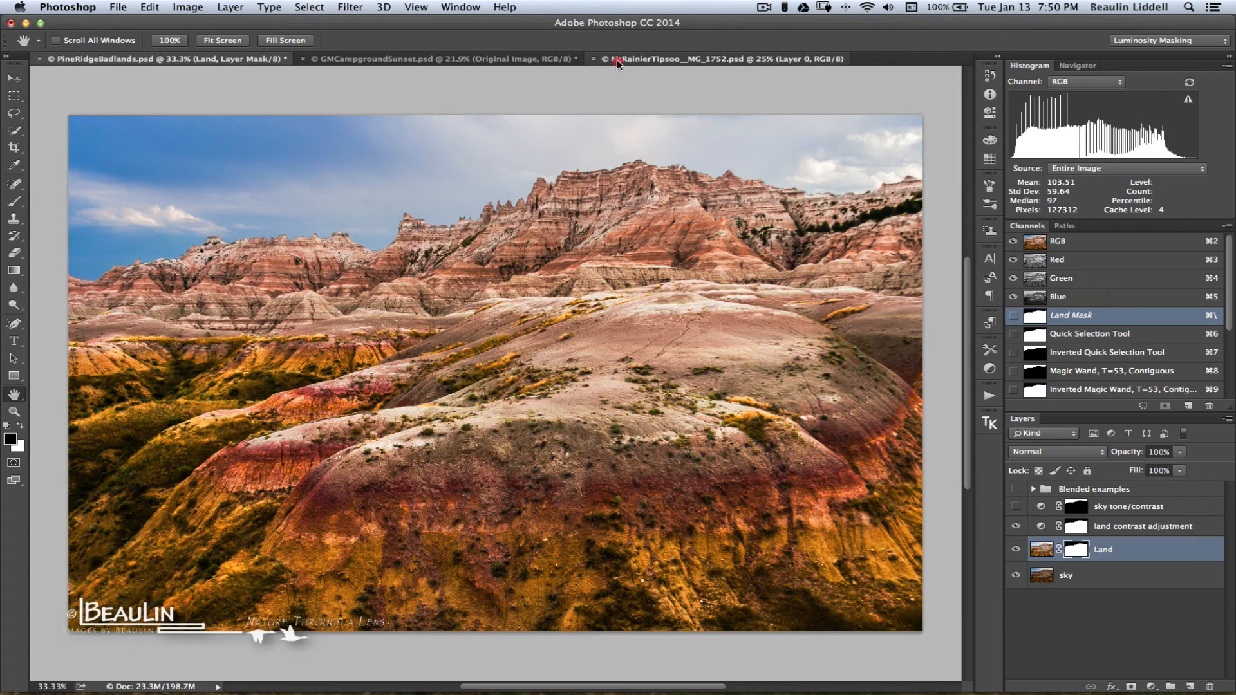
{"action": "left_click", "coordinate": [616, 61]}
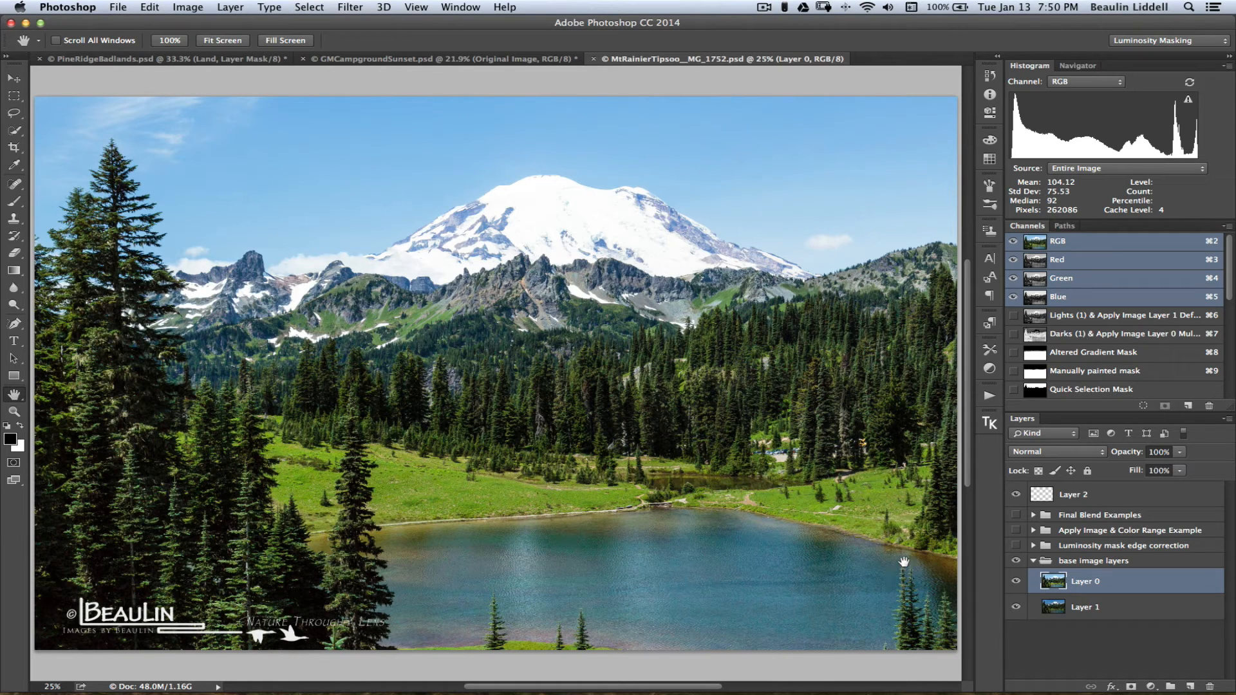
- Activate the Quick Selection tool, look at GMCampgroundSunset.psd, and return to MtRainierTipsoo__MG_1752.psd
{"action": "left_click", "coordinate": [14, 131]}
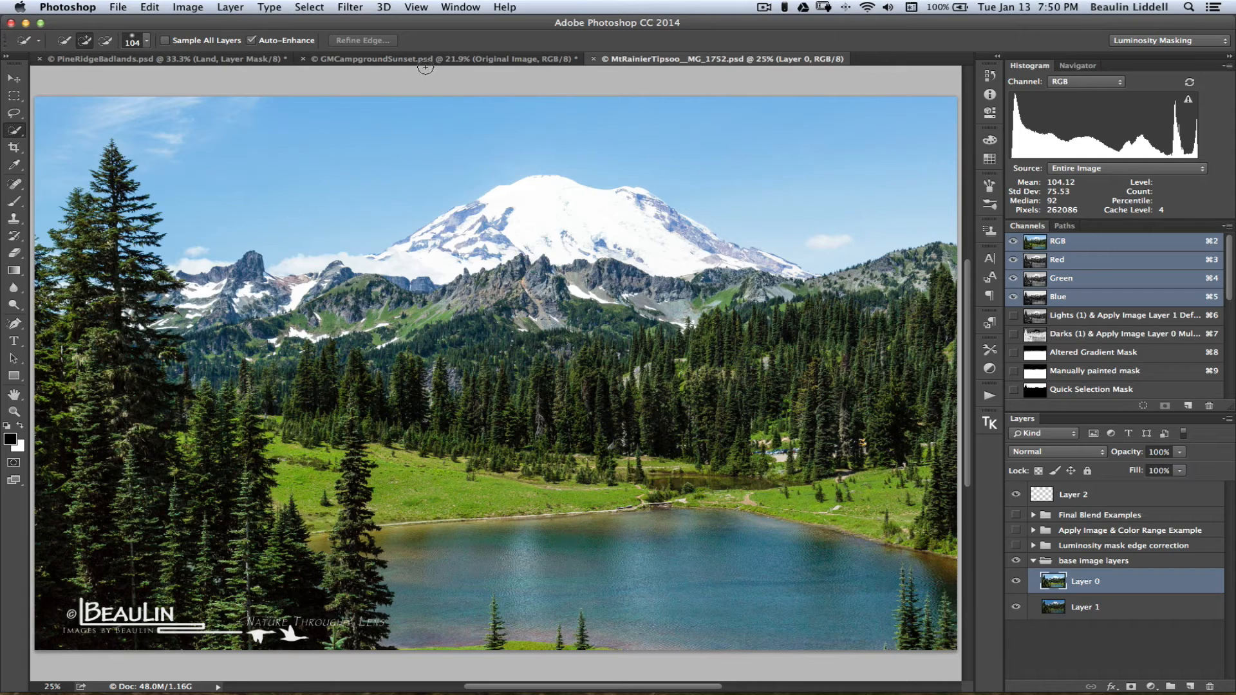
{"action": "left_click", "coordinate": [451, 59]}
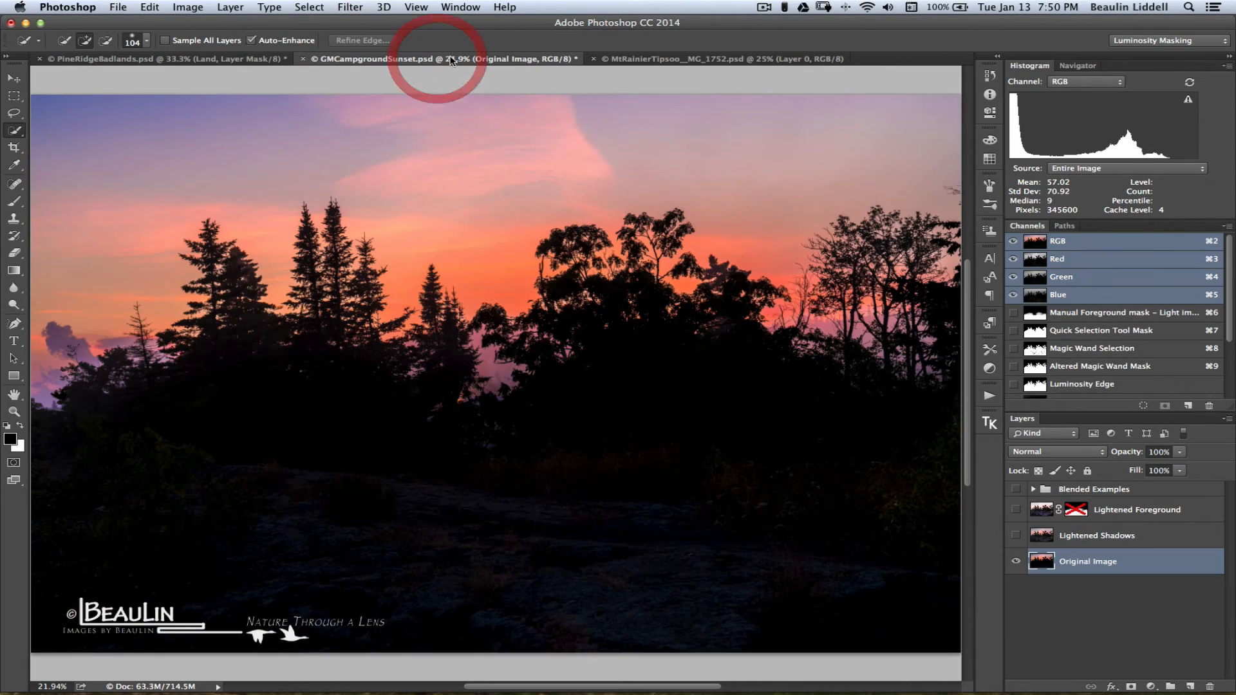
{"action": "left_click", "coordinate": [627, 58]}
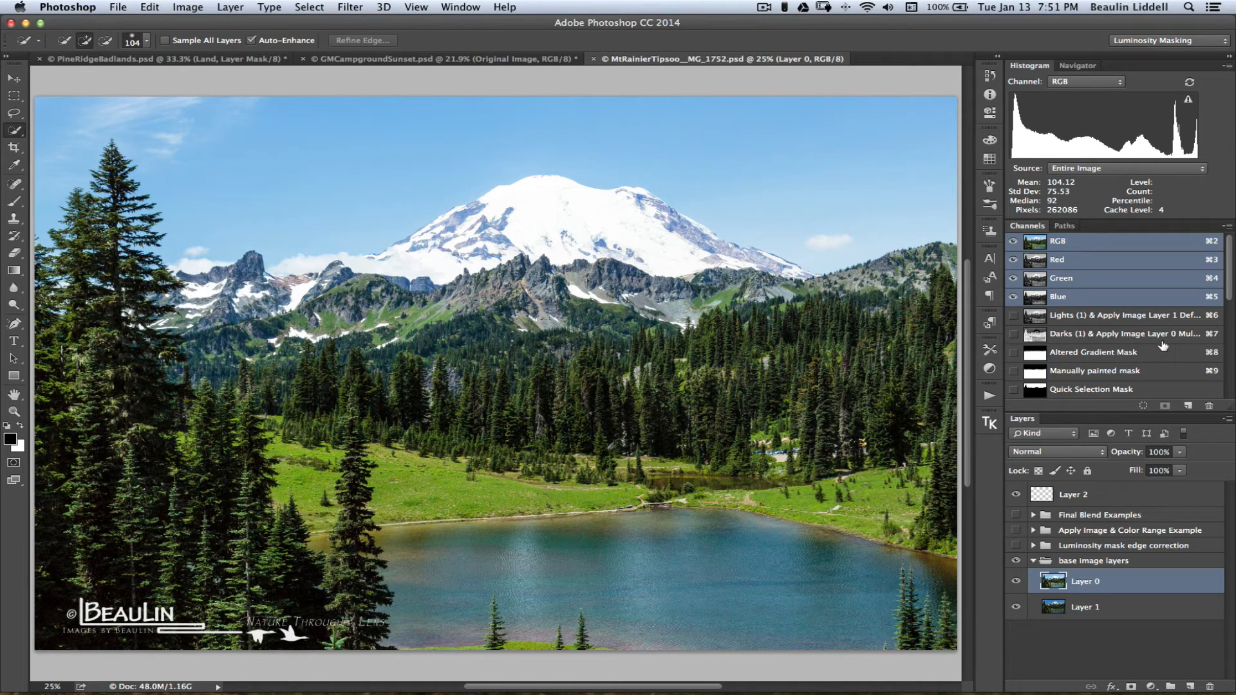
- View the saved Quick Selection Mask channel and load it as a selection
{"action": "left_click", "coordinate": [1174, 389], "text": "alt"}
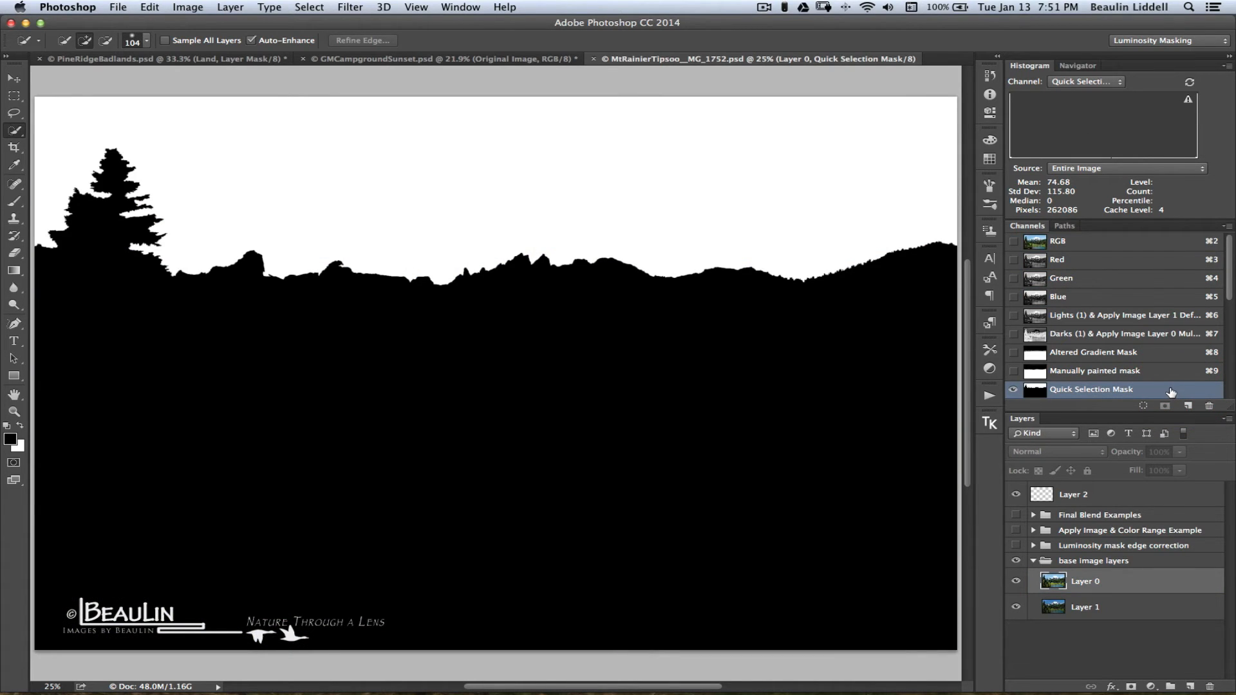
{"action": "left_click", "coordinate": [1175, 393]}
{"action": "left_click", "coordinate": [1174, 392], "text": "alt"}
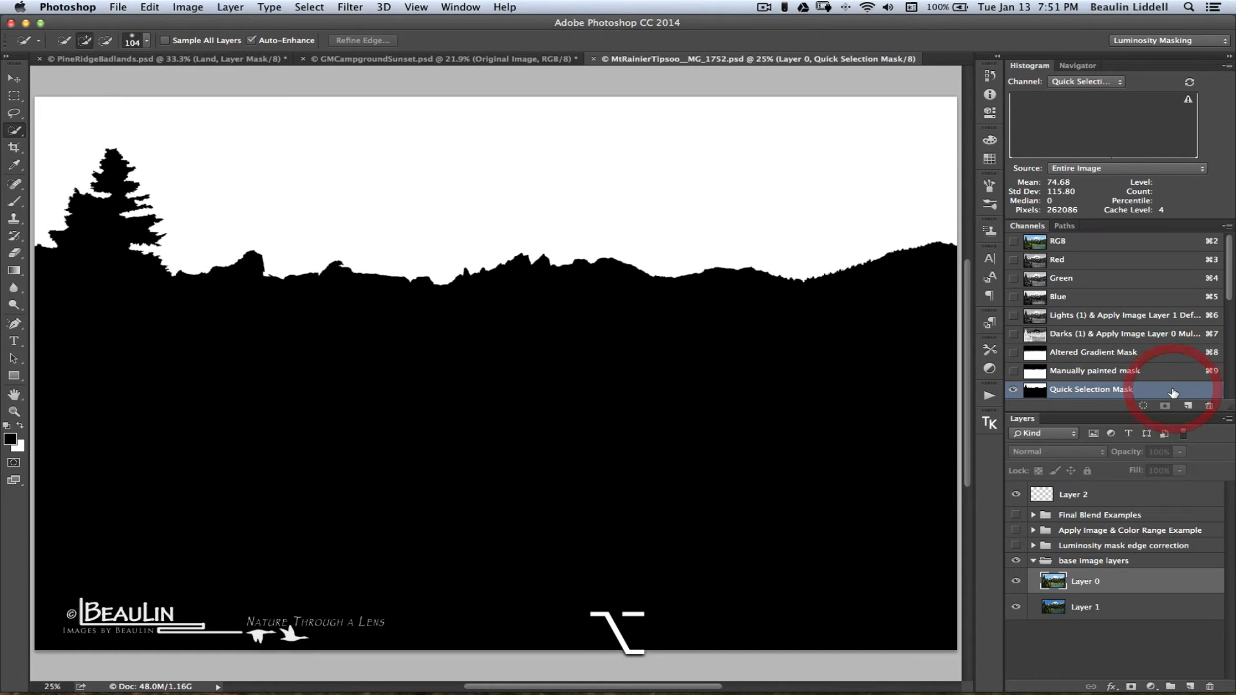
{"action": "left_click", "coordinate": [1175, 393], "text": "super"}
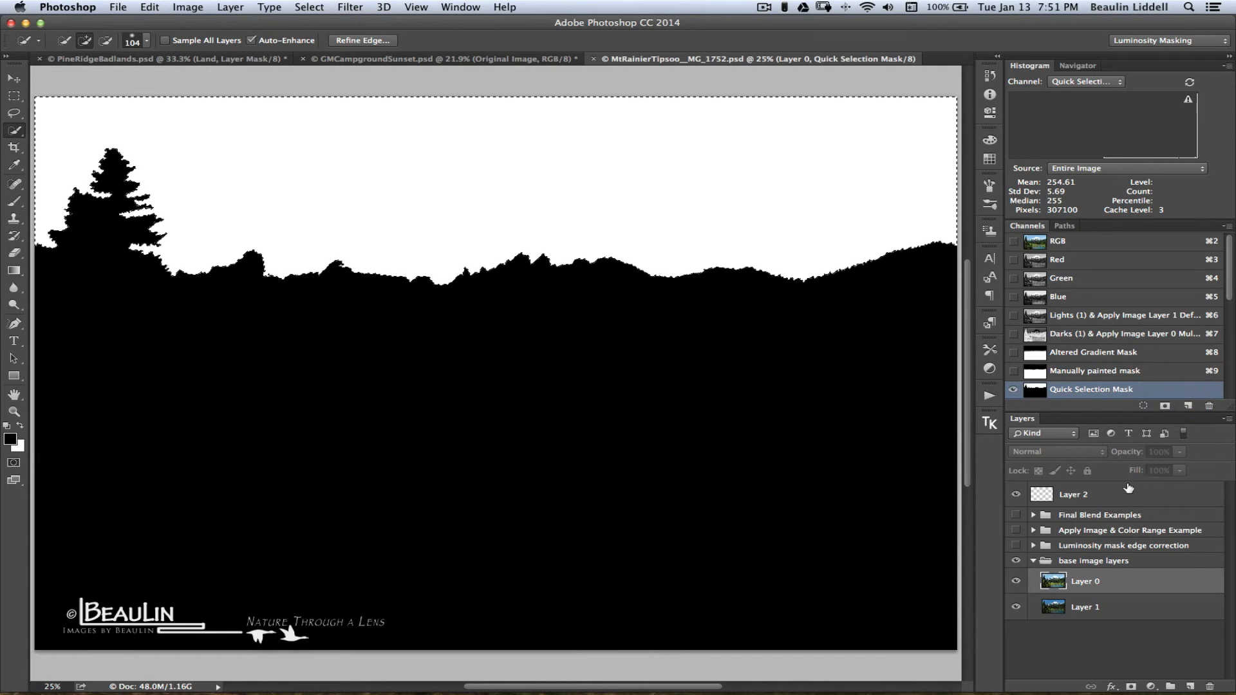
- Target Layer 0, invert the sky selection, and add it to Layer 0 as a layer mask
{"action": "left_click", "coordinate": [1136, 584]}
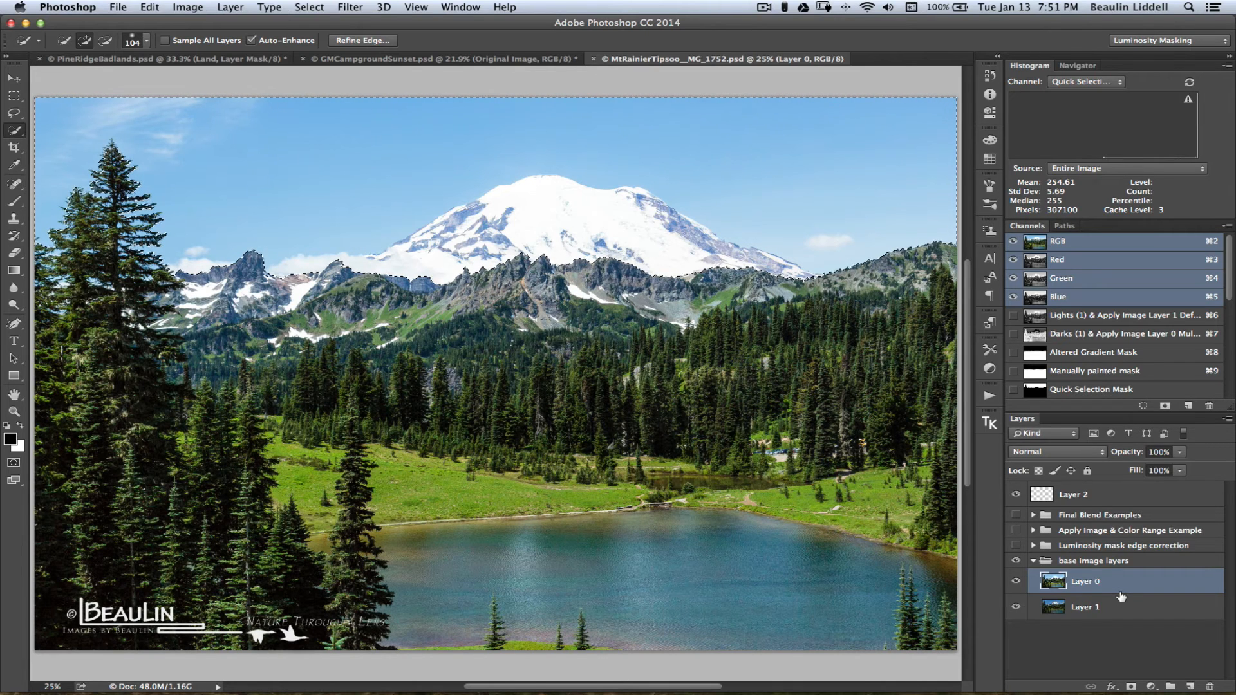
{"action": "key", "text": "shift+super+i"}
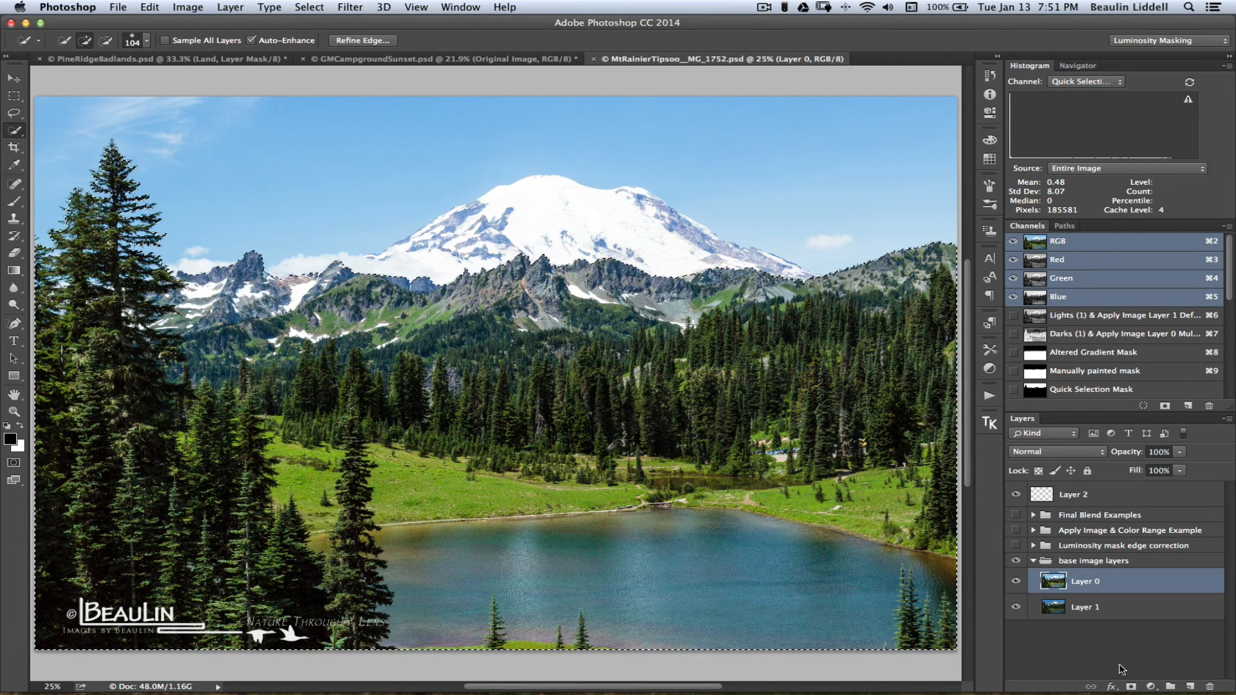
{"action": "left_click", "coordinate": [1132, 688]}
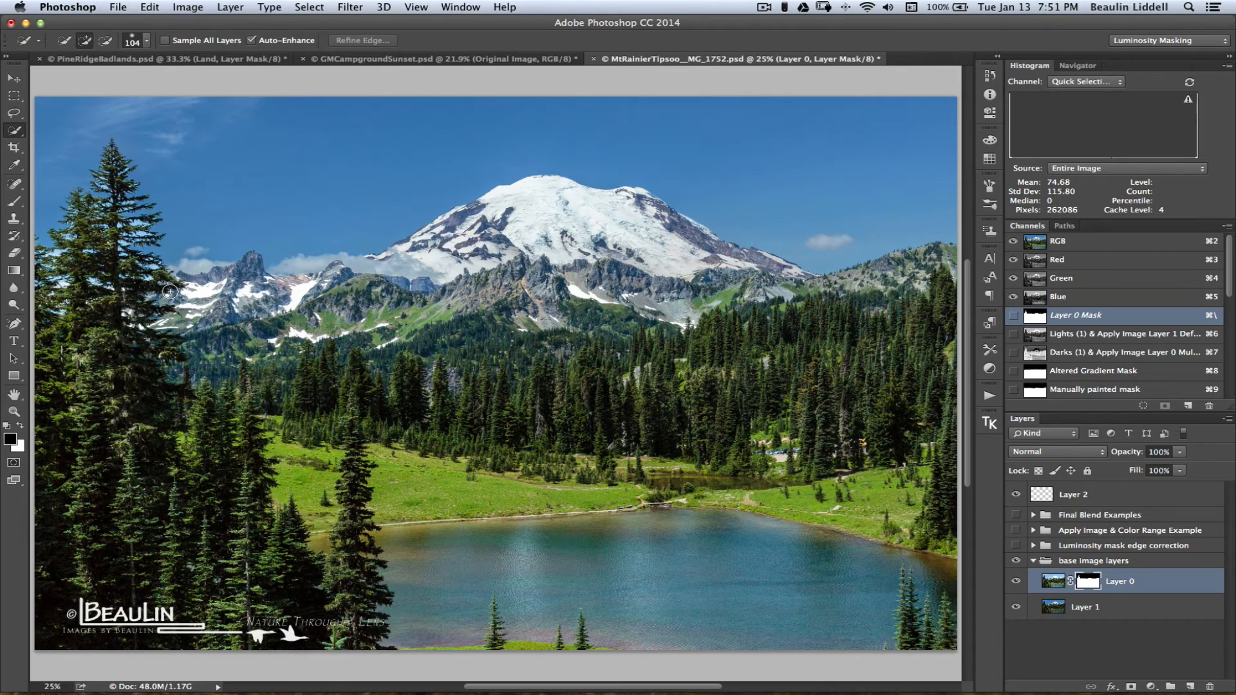
- Inspect the masked edge along the mountain ridgeline at 100% from one side of the photo to the other
{"action": "key", "text": "super+1"}
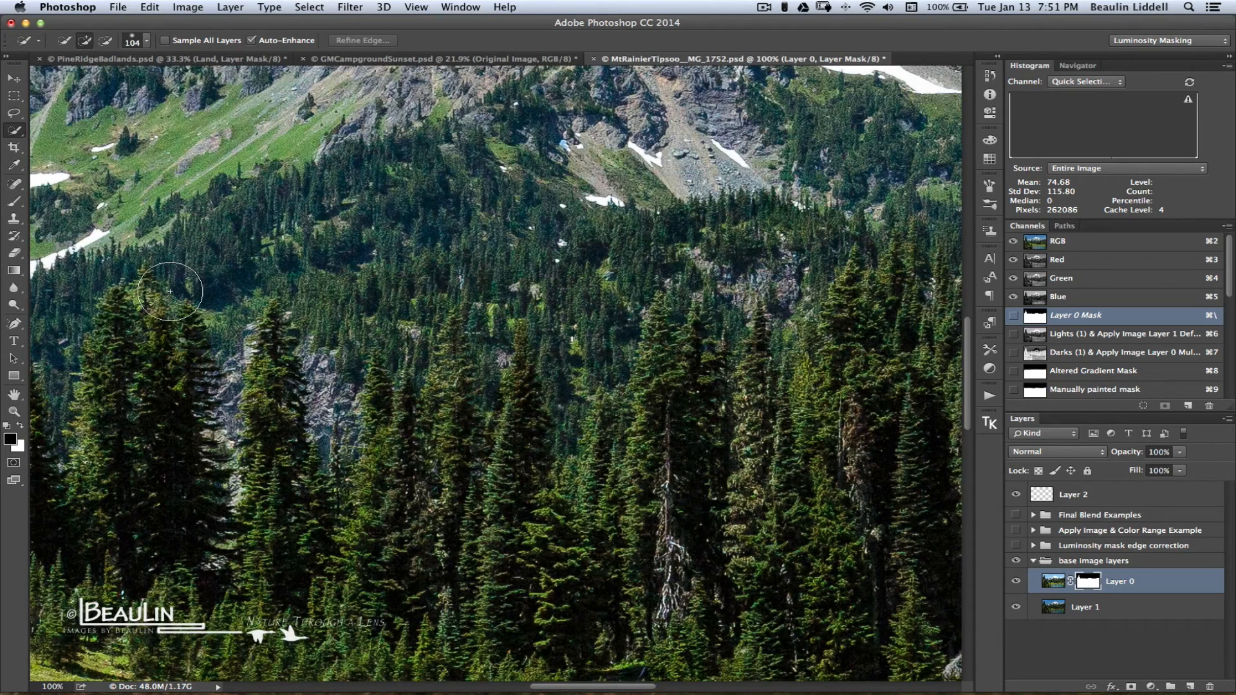
{"action": "scroll", "coordinate": [170, 291], "scroll_direction": "up", "scroll_amount": 10}
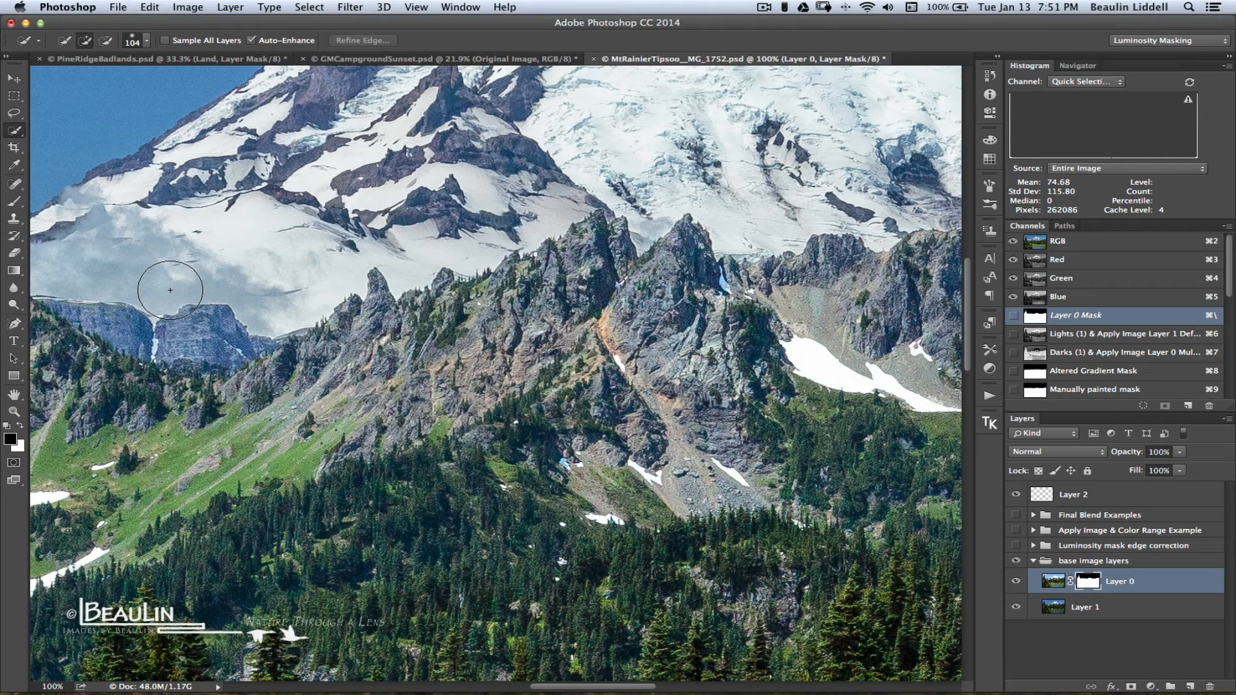
{"action": "scroll", "coordinate": [580, 277], "scroll_direction": "right", "scroll_amount": 3}
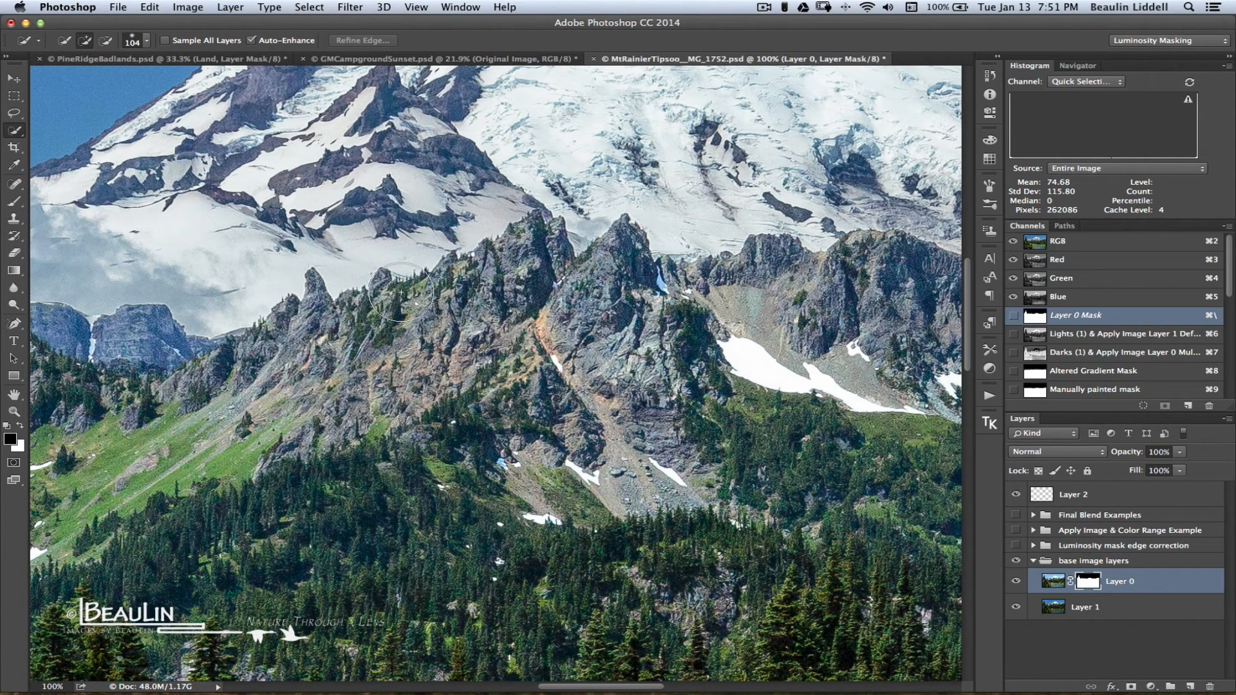
{"action": "scroll", "coordinate": [647, 307], "scroll_direction": "right", "scroll_amount": 6}
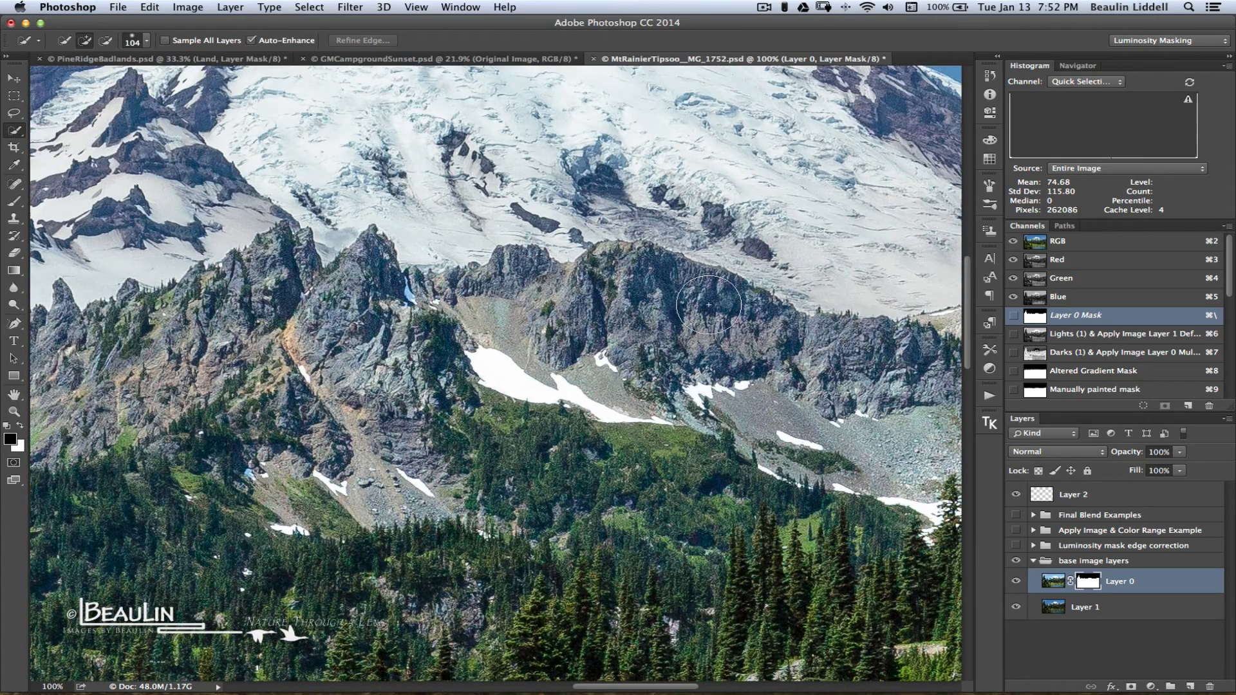
{"action": "scroll", "coordinate": [708, 303], "scroll_direction": "right", "scroll_amount": 6}
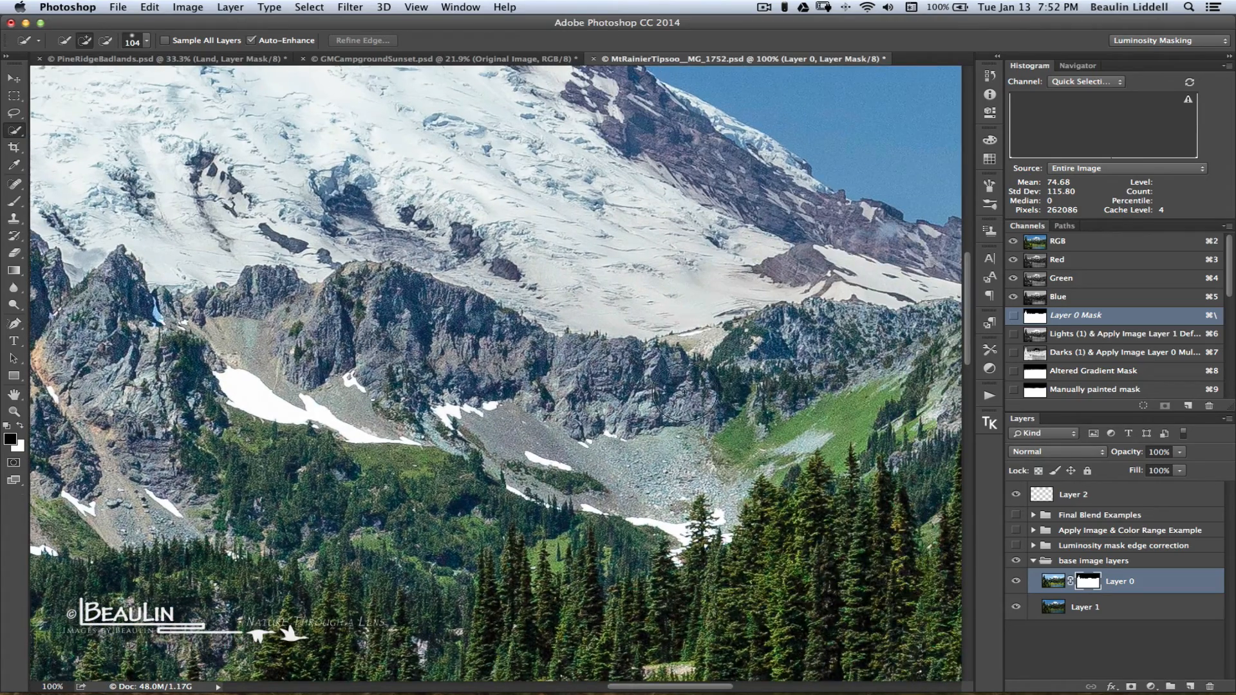
{"action": "scroll", "coordinate": [684, 392], "scroll_direction": "left", "scroll_amount": 5}
{"action": "scroll", "coordinate": [685, 391], "scroll_direction": "left", "scroll_amount": 6}
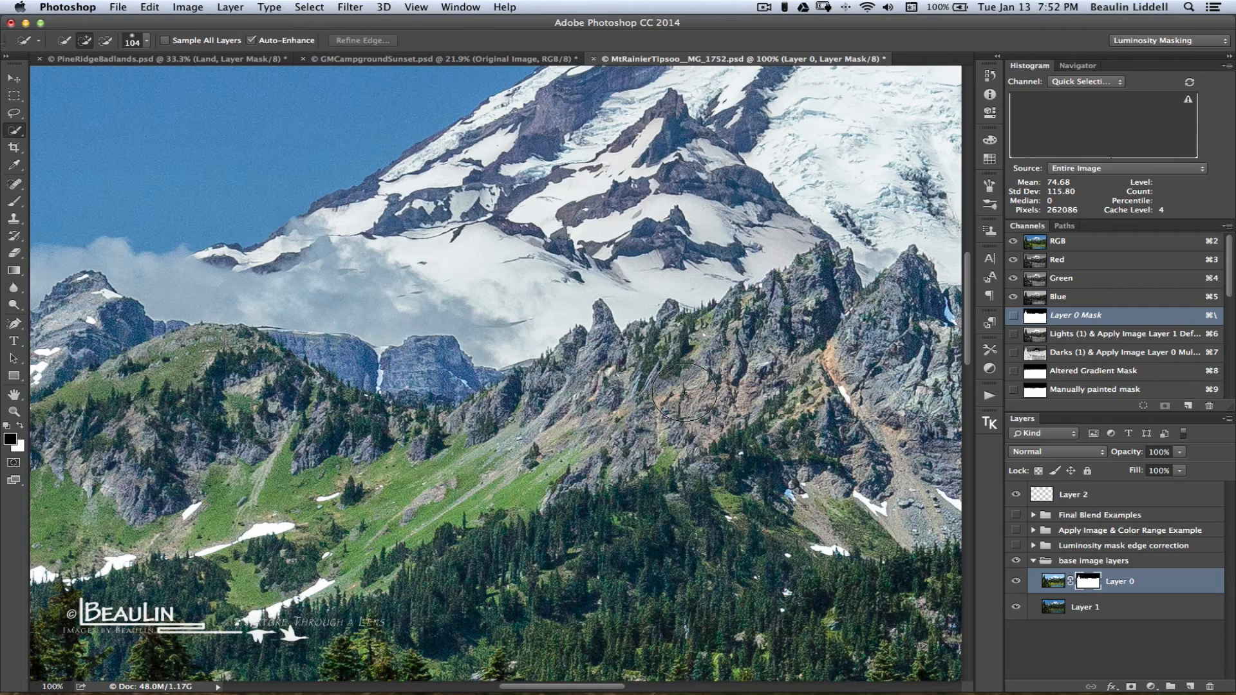
{"action": "scroll", "coordinate": [685, 392], "scroll_direction": "up", "scroll_amount": 2}
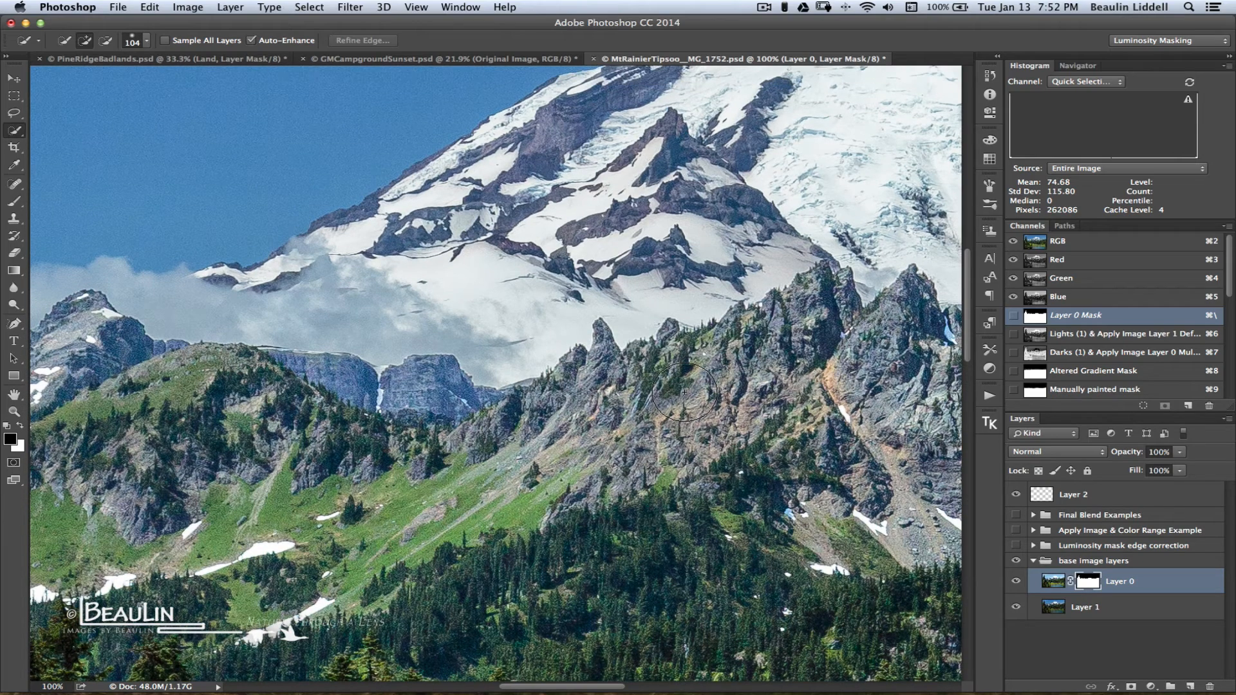
- Examine the blended edge at 100% from the central rocky ridge back to the tall evergreen on the photo's left side
{"action": "scroll", "coordinate": [684, 391], "scroll_direction": "up", "scroll_amount": 2}
{"action": "scroll", "coordinate": [684, 391], "scroll_direction": "left", "scroll_amount": 3}
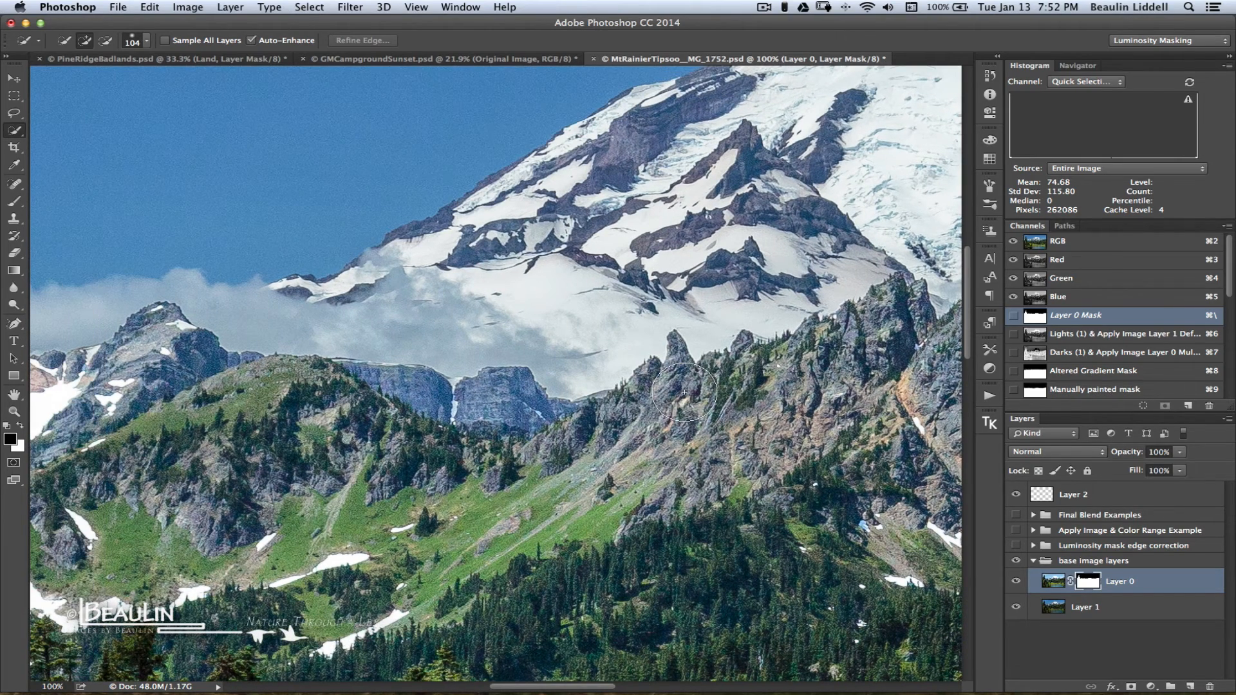
{"action": "scroll", "coordinate": [685, 392], "scroll_direction": "left", "scroll_amount": 5}
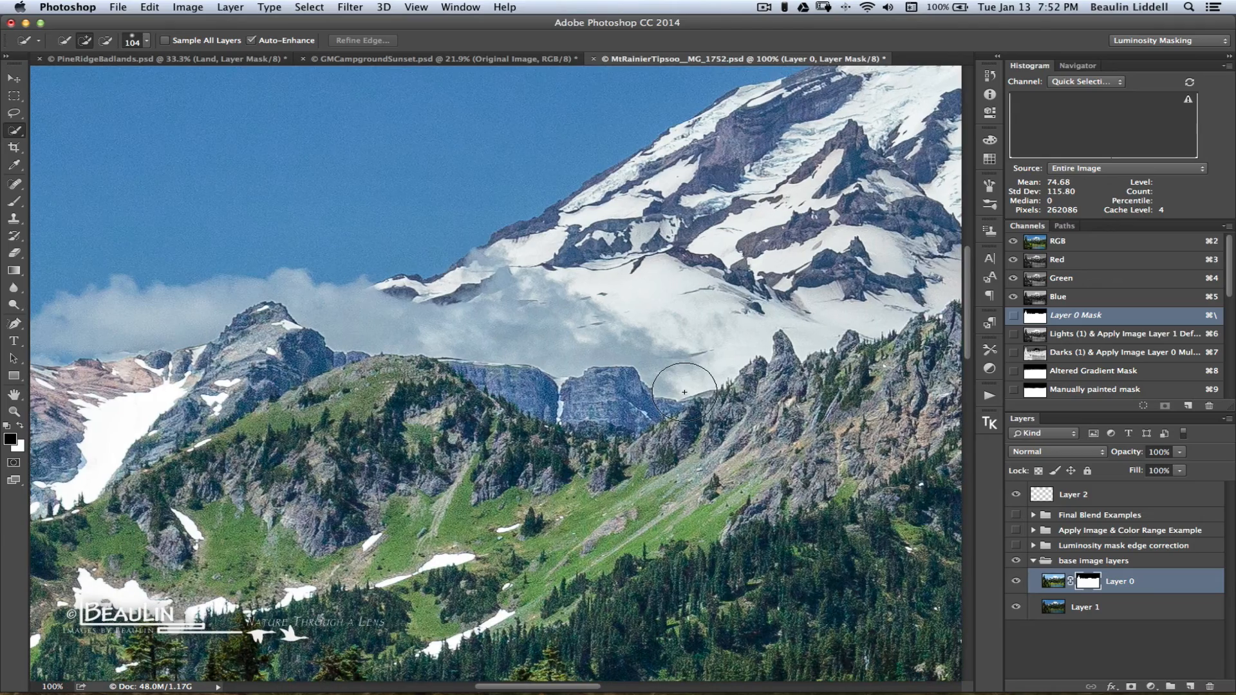
{"action": "scroll", "coordinate": [684, 391], "scroll_direction": "right", "scroll_amount": 10}
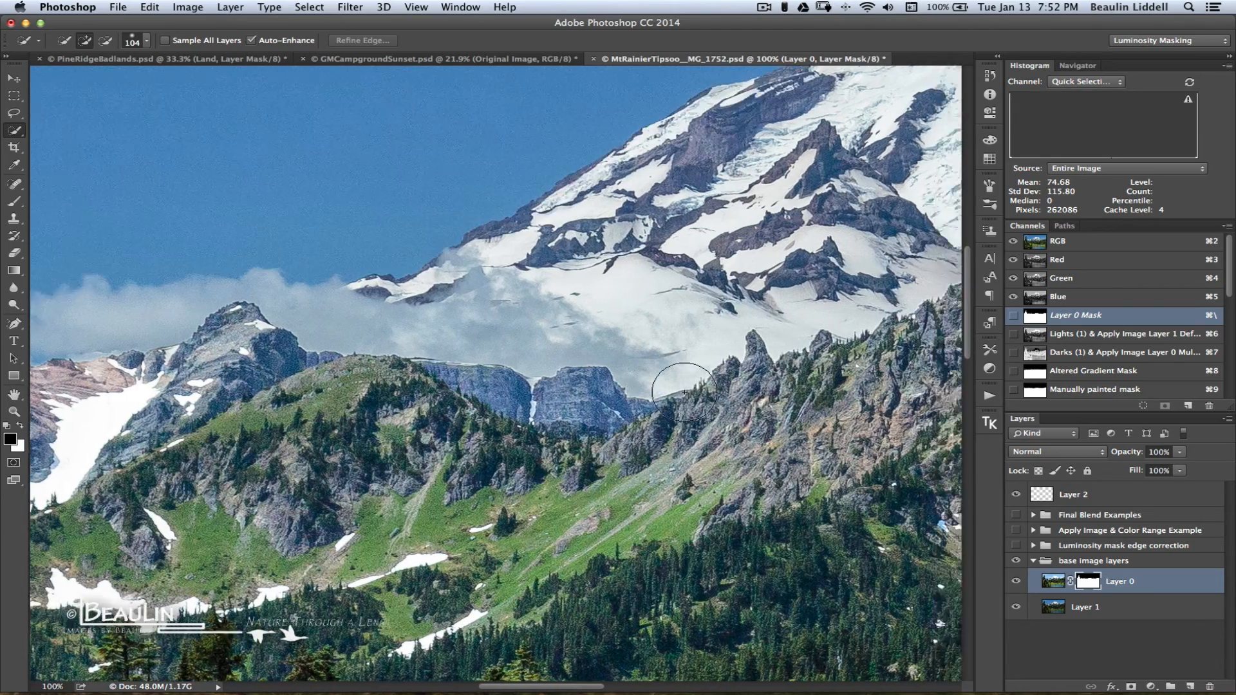
{"action": "scroll", "coordinate": [685, 391], "scroll_direction": "left", "scroll_amount": 10}
{"action": "scroll", "coordinate": [685, 391], "scroll_direction": "left", "scroll_amount": 10}
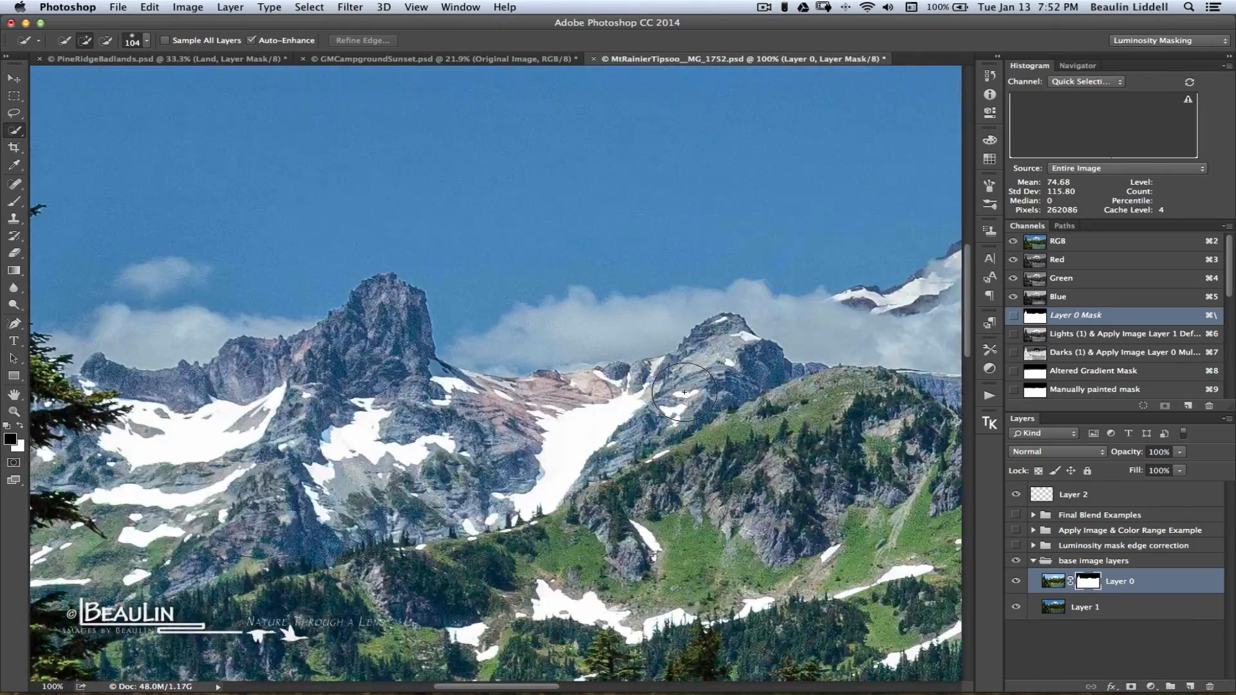
{"action": "scroll", "coordinate": [684, 392], "scroll_direction": "left", "scroll_amount": 4}
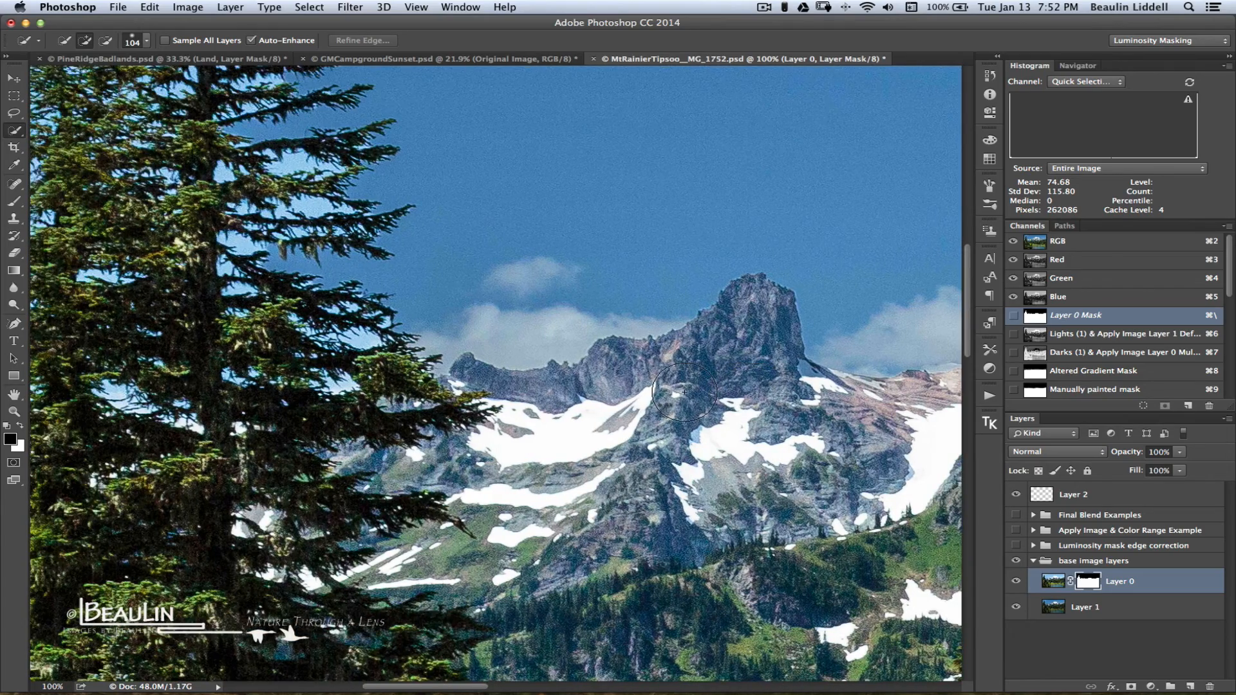
{"action": "scroll", "coordinate": [684, 392], "scroll_direction": "right", "scroll_amount": 10}
{"action": "scroll", "coordinate": [684, 391], "scroll_direction": "left", "scroll_amount": 10}
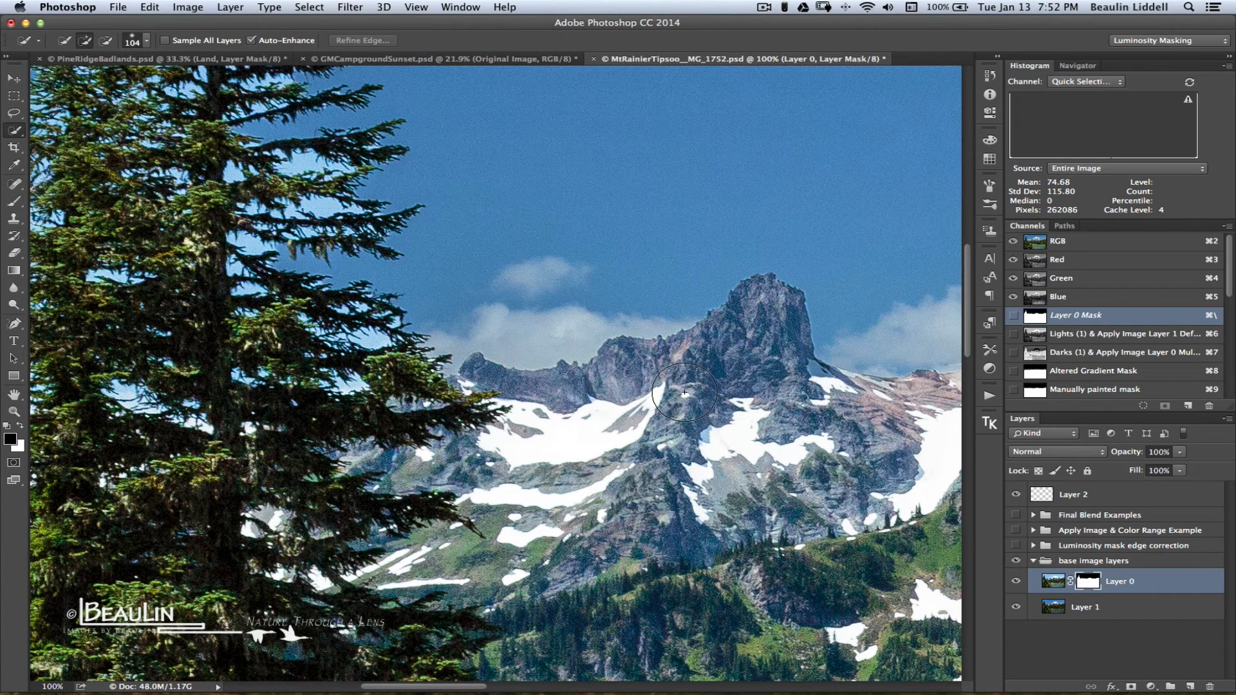
- Check the mask transition from the evergreen across the snowy mountain's foothills to the photo's right edge at 100%
{"action": "scroll", "coordinate": [684, 393], "scroll_direction": "right", "scroll_amount": 10}
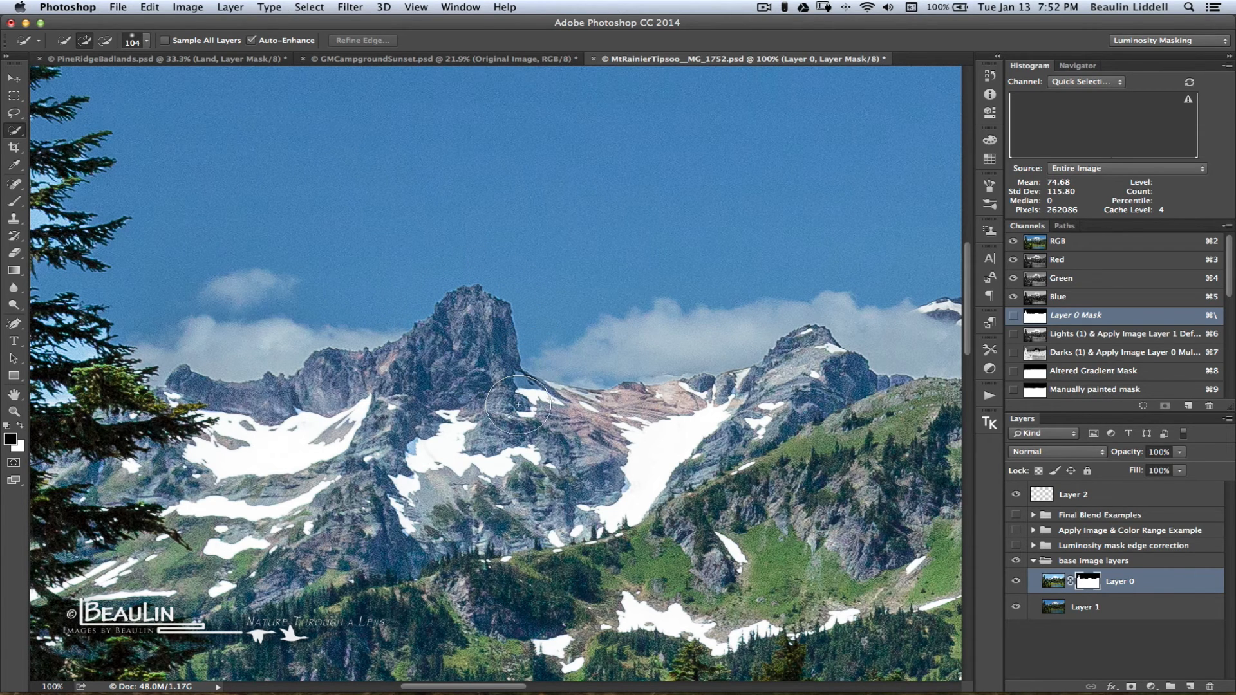
{"action": "scroll", "coordinate": [518, 404], "scroll_direction": "right", "scroll_amount": 1}
{"action": "scroll", "coordinate": [518, 404], "scroll_direction": "right", "scroll_amount": 5}
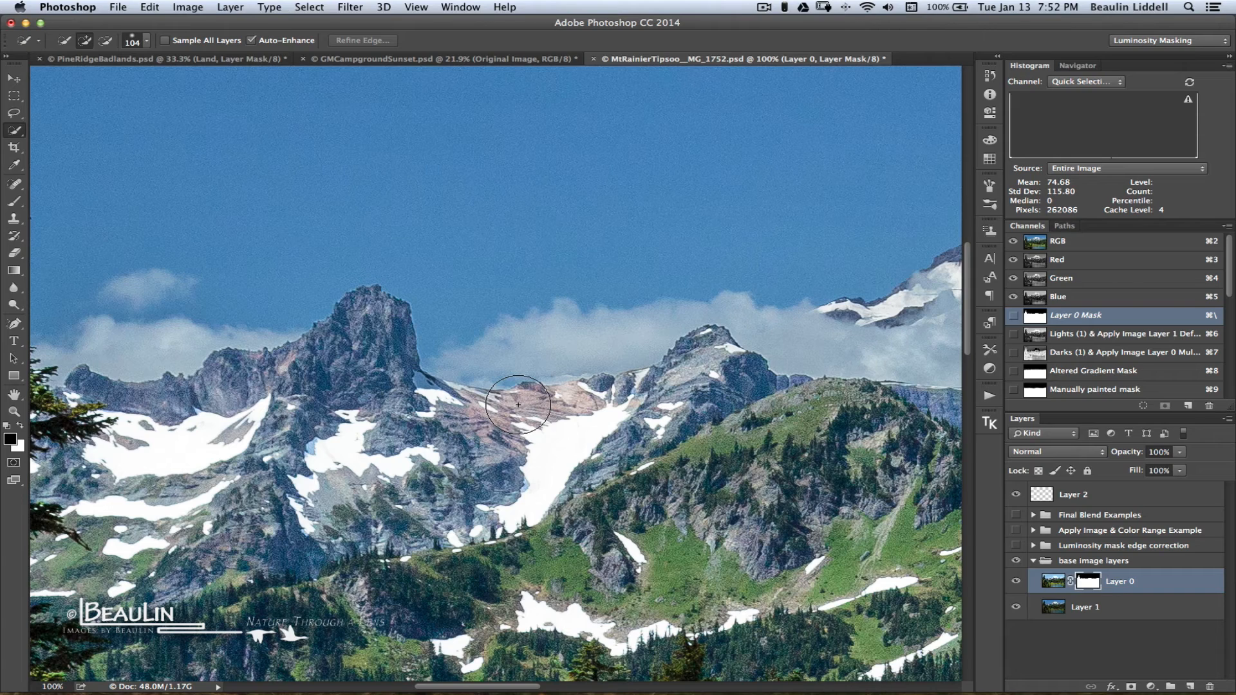
{"action": "scroll", "coordinate": [518, 404], "scroll_direction": "right", "scroll_amount": 15}
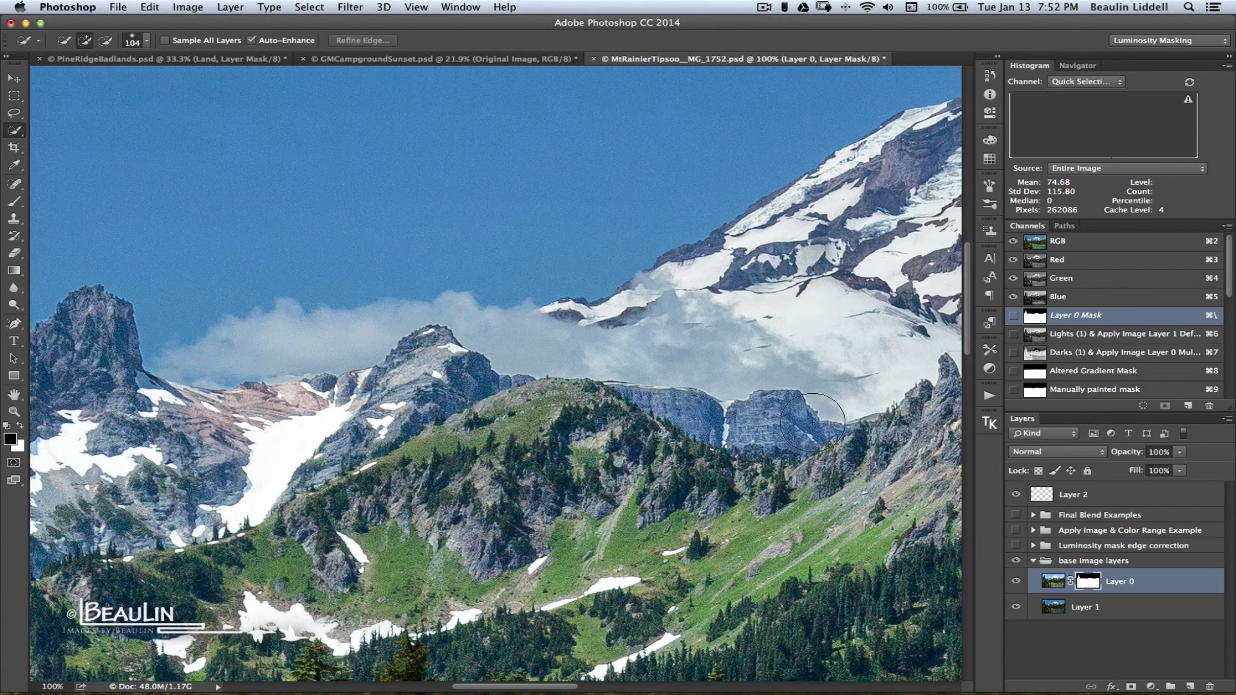
{"action": "scroll", "coordinate": [811, 423], "scroll_direction": "right", "scroll_amount": 10}
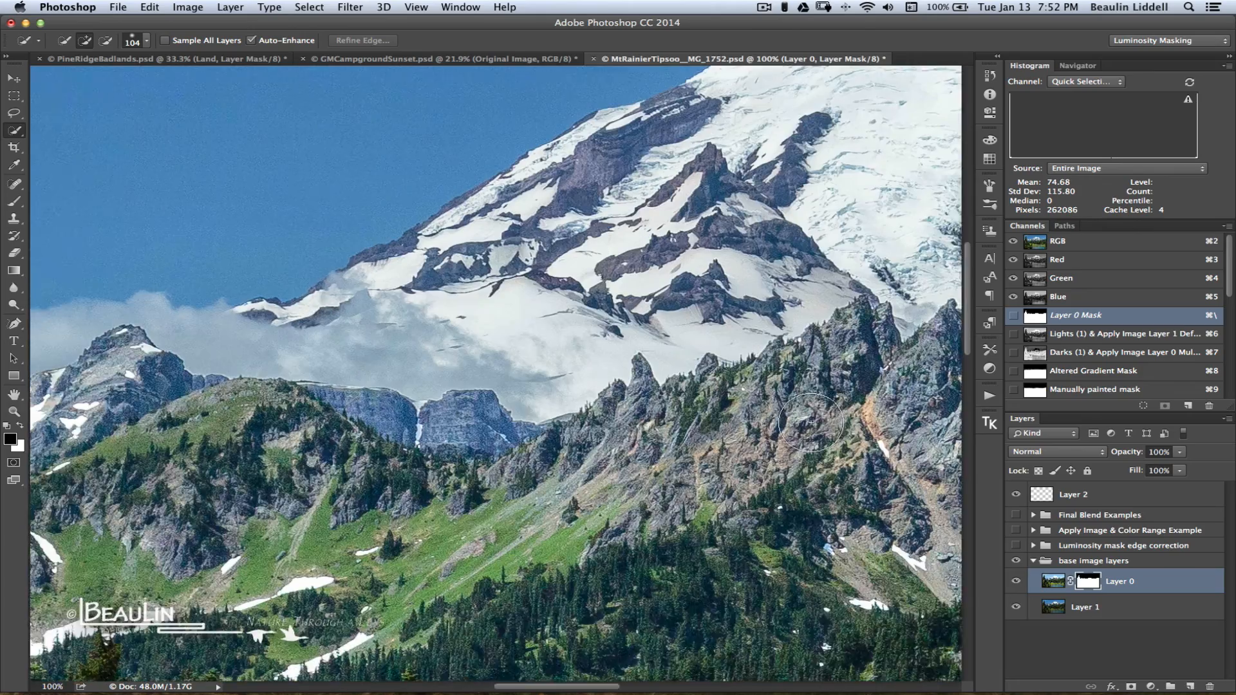
{"action": "scroll", "coordinate": [811, 422], "scroll_direction": "right", "scroll_amount": 8}
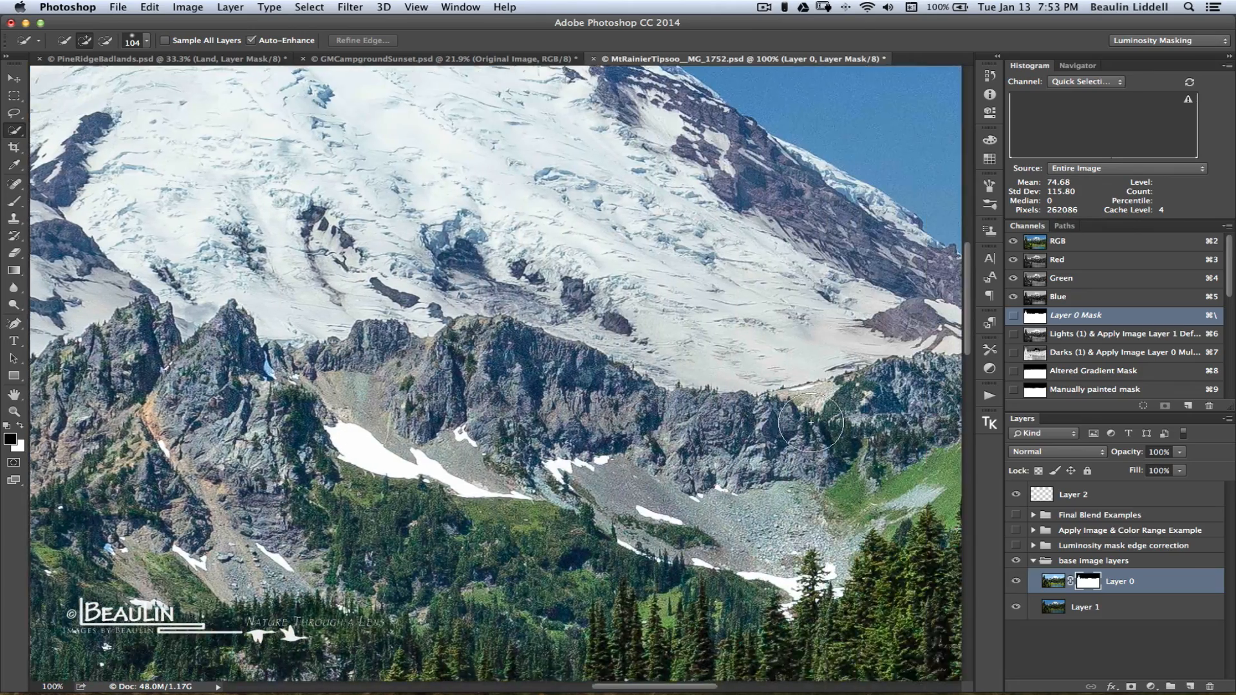
{"action": "scroll", "coordinate": [810, 422], "scroll_direction": "right", "scroll_amount": 10}
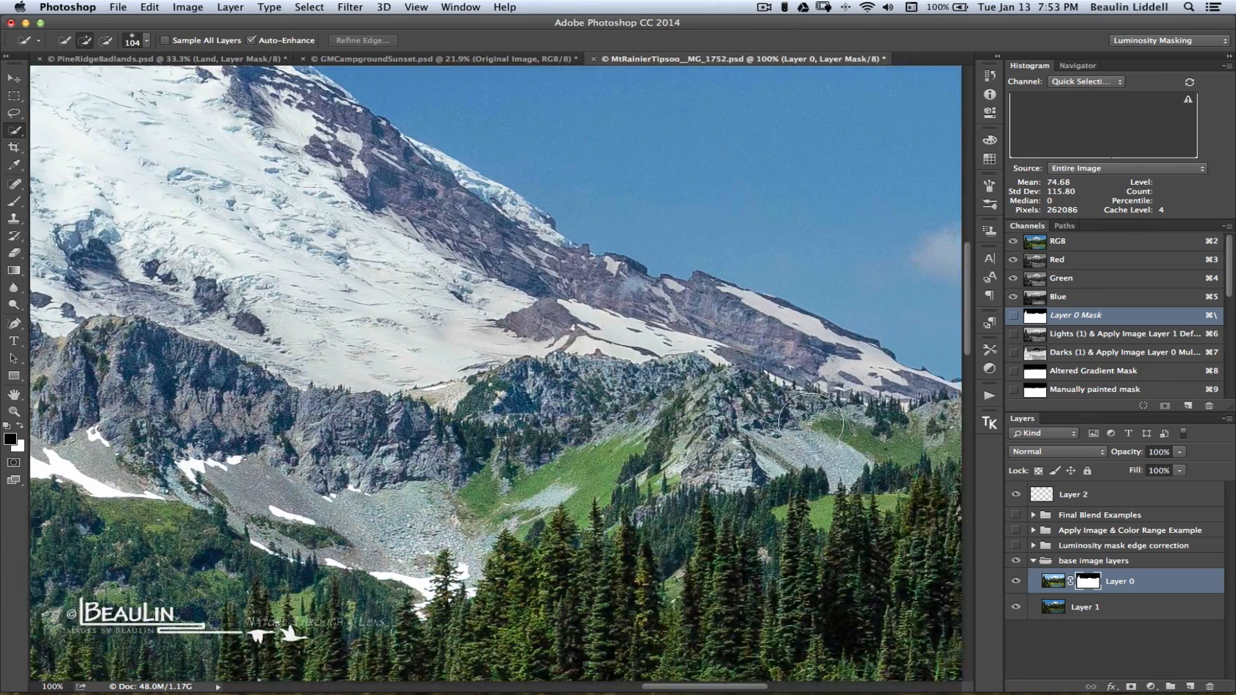
{"action": "scroll", "coordinate": [811, 422], "scroll_direction": "right", "scroll_amount": 10}
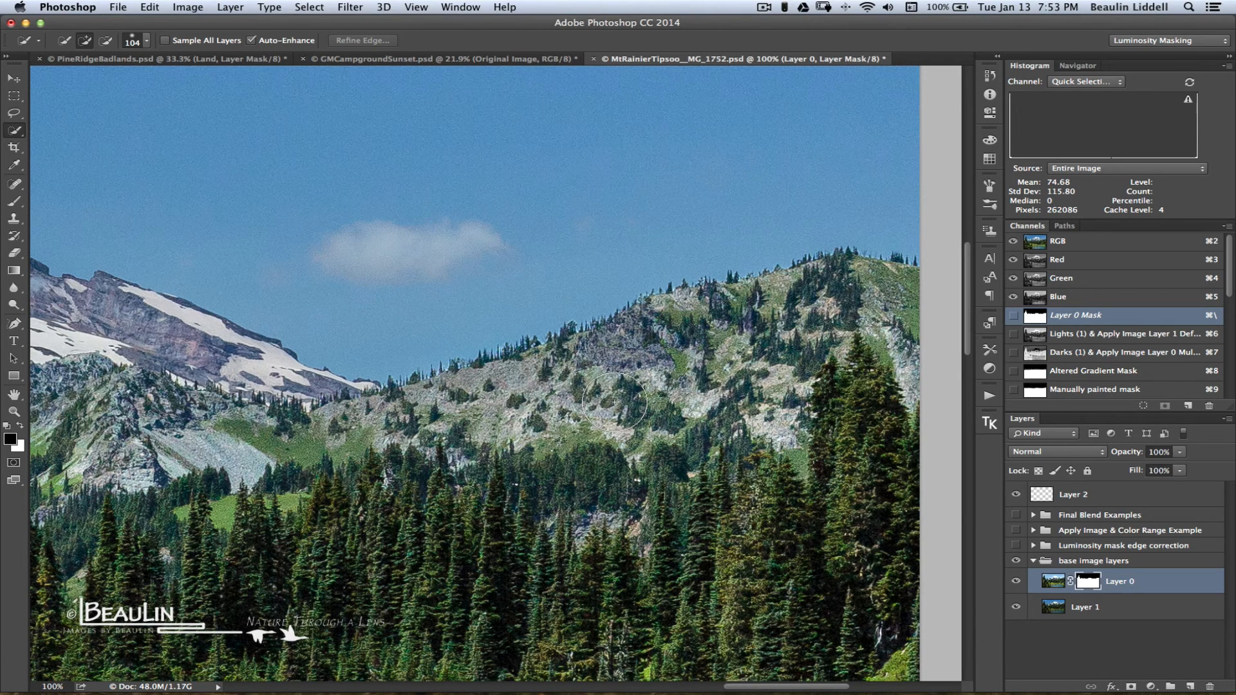
- Zoom out to show the whole photo at 25% and activate the Hand tool
{"action": "key", "text": "super"}
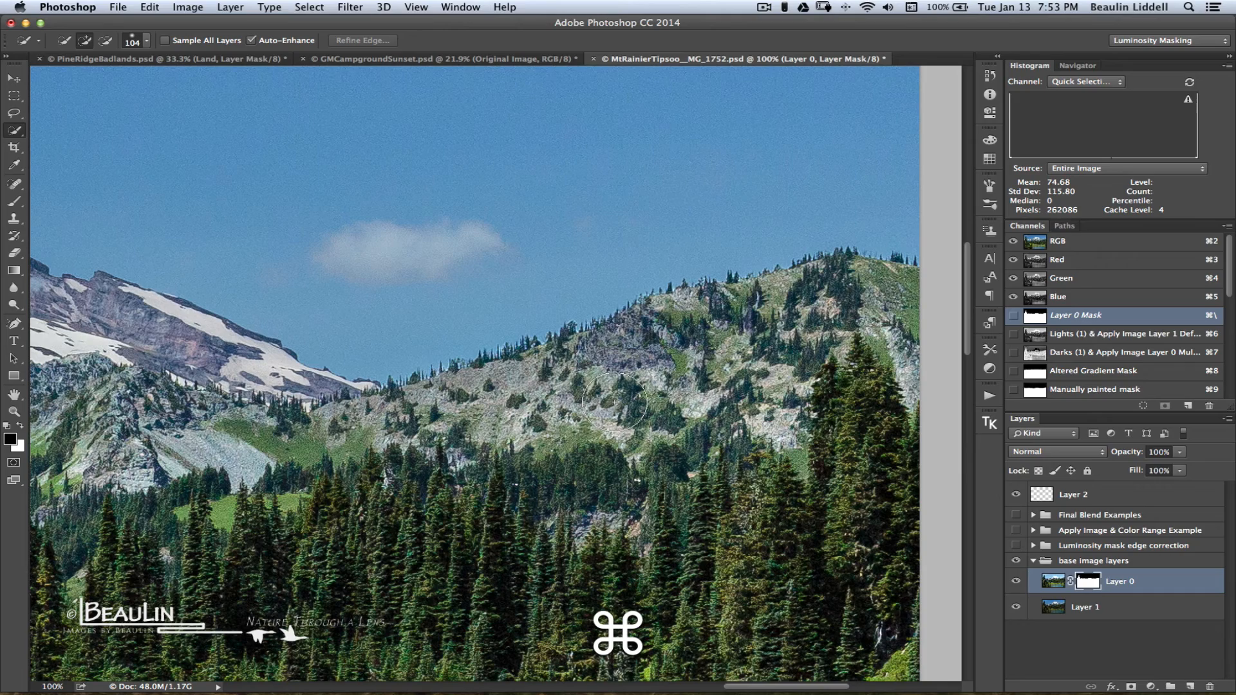
{"action": "key", "text": "super+0"}
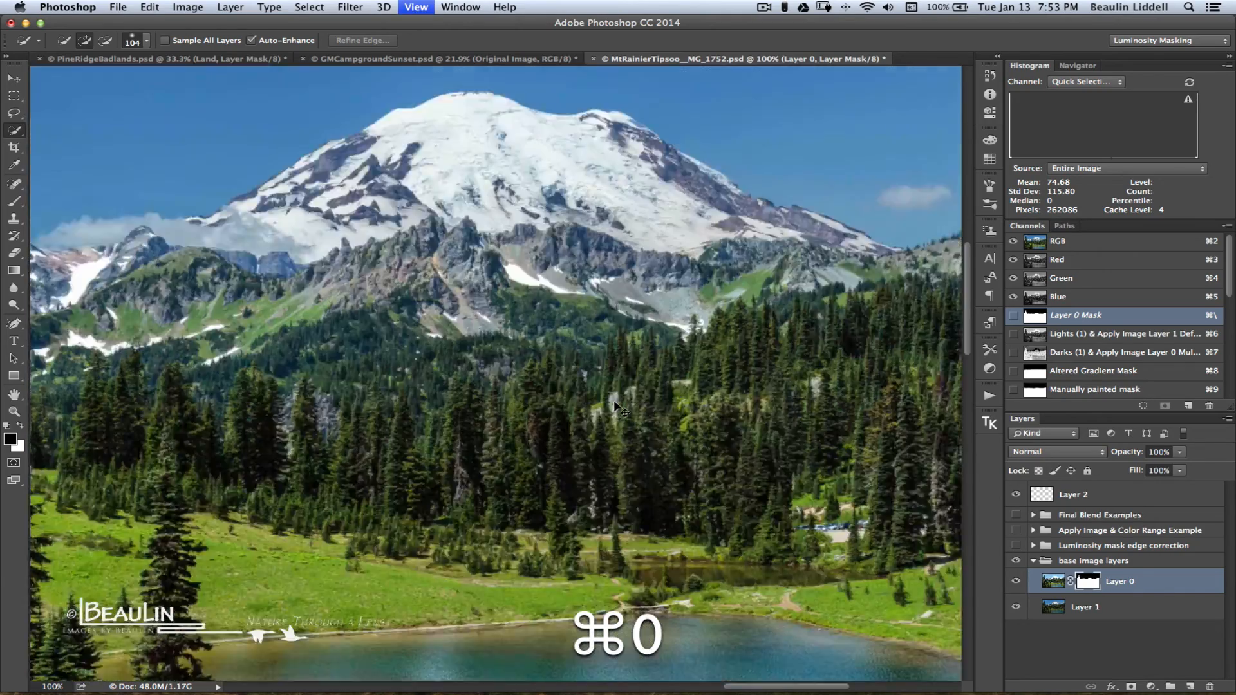
{"action": "key", "text": "super+minus"}
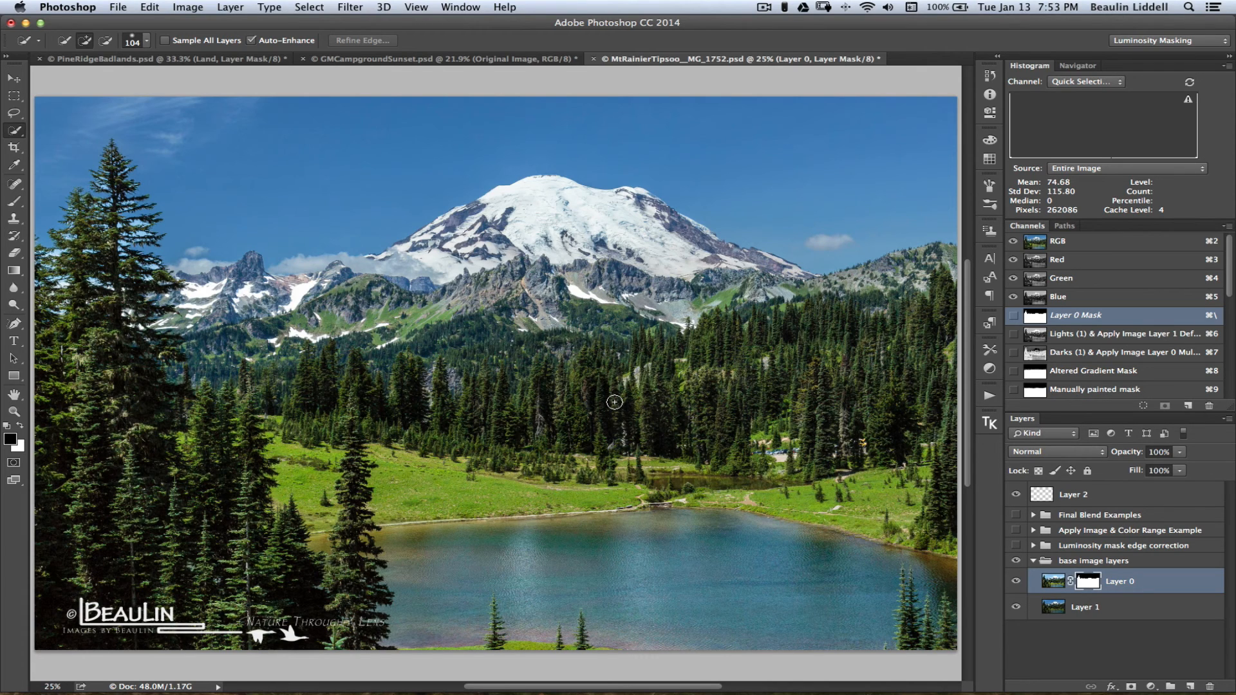
{"action": "key", "text": "h"}
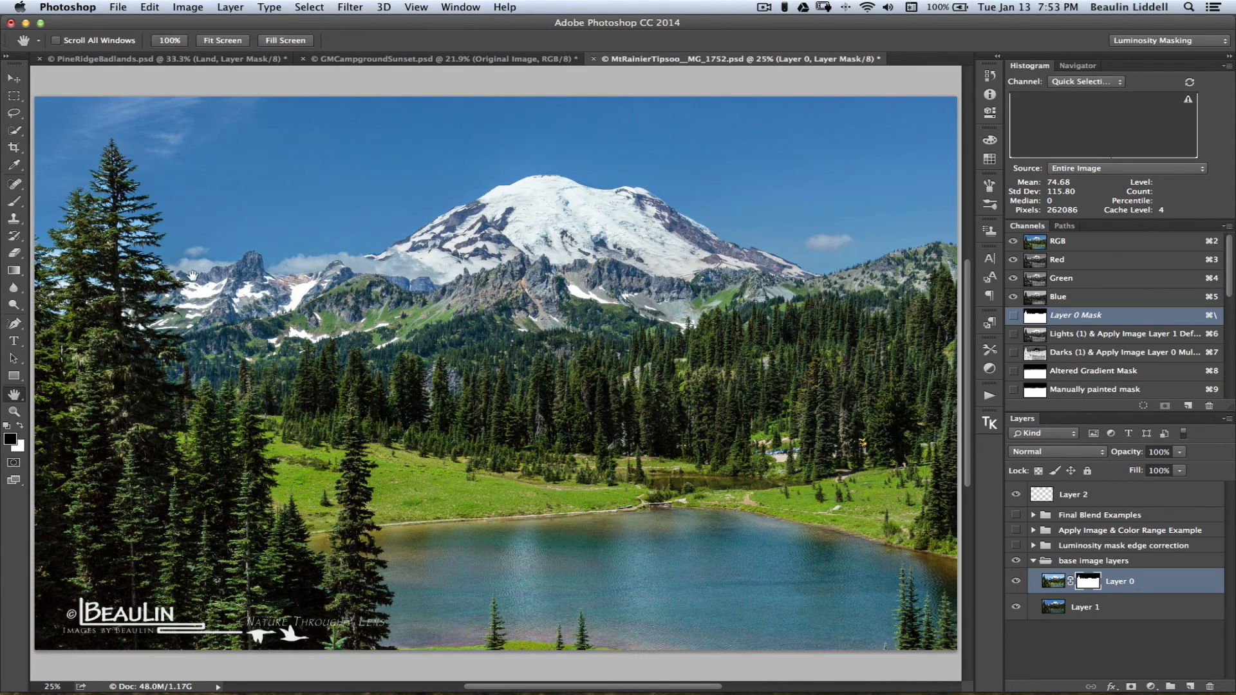